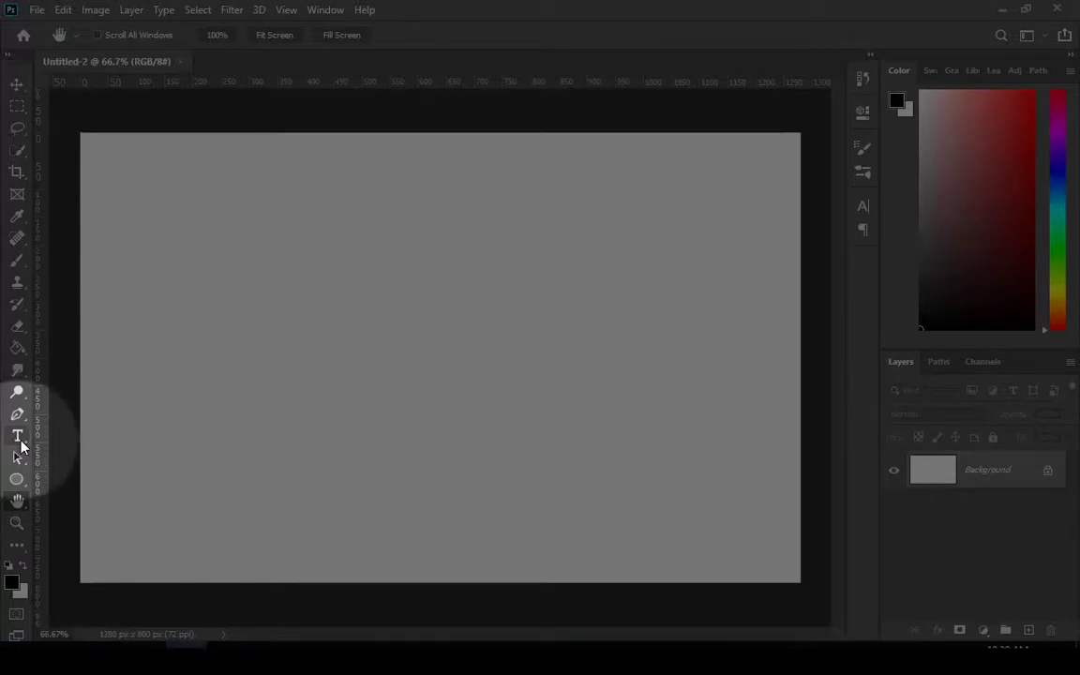
# Step: Type a letter S and enlarge it to about 960.94 pt to fill the canvas, then commit
pyautogui.click(18, 437)
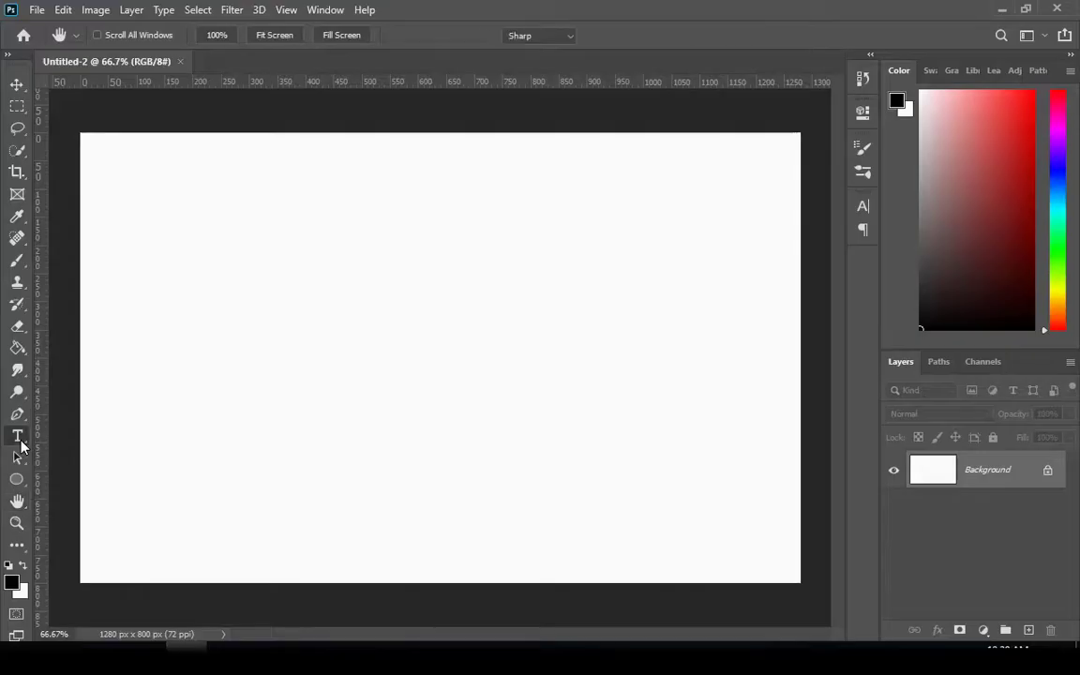
pyautogui.click(282, 415)
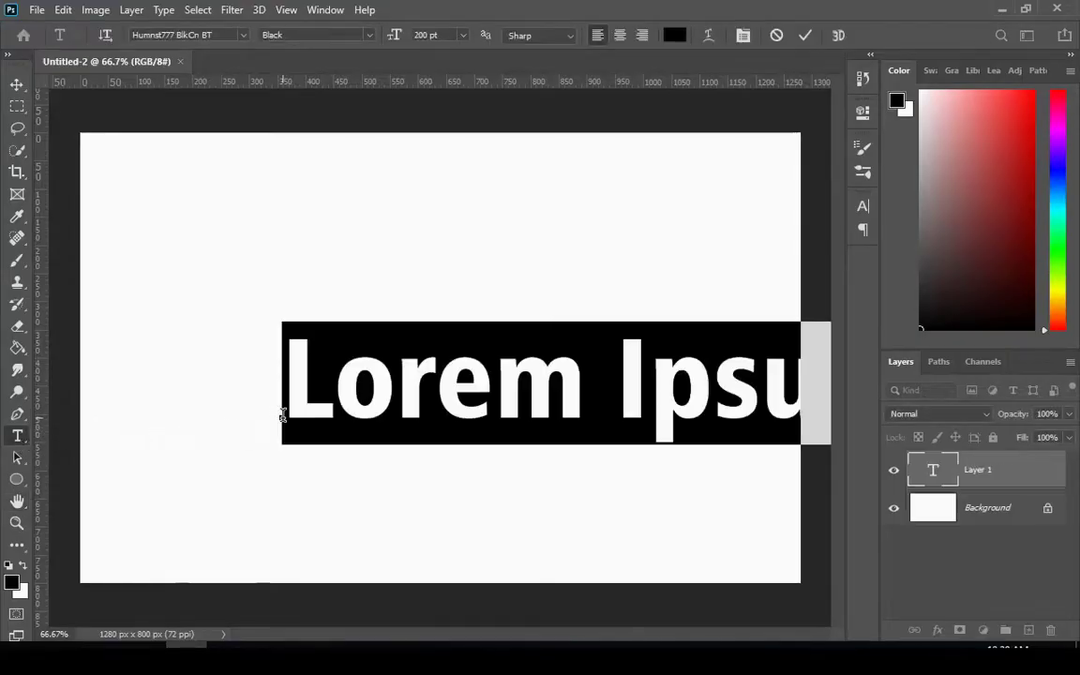
pyautogui.write('S')
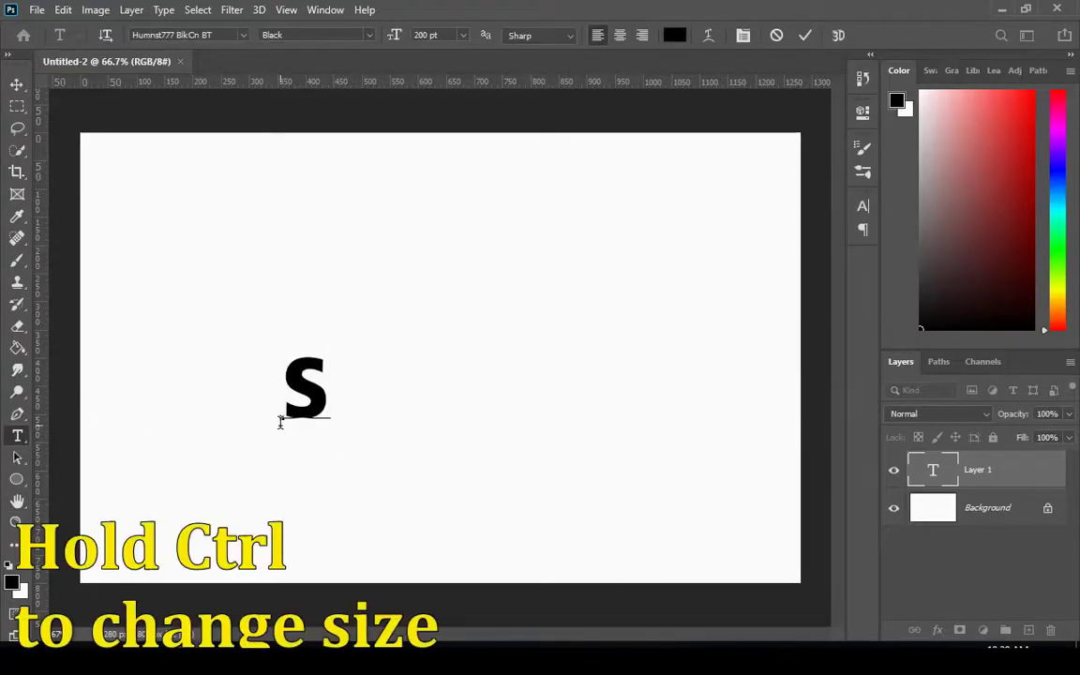
pyautogui.press('ctrl')
pyautogui.moveTo(330, 444)
pyautogui.mouseDown()
pyautogui.moveTo(447, 418)
pyautogui.moveTo(481, 503)
pyautogui.mouseUp()
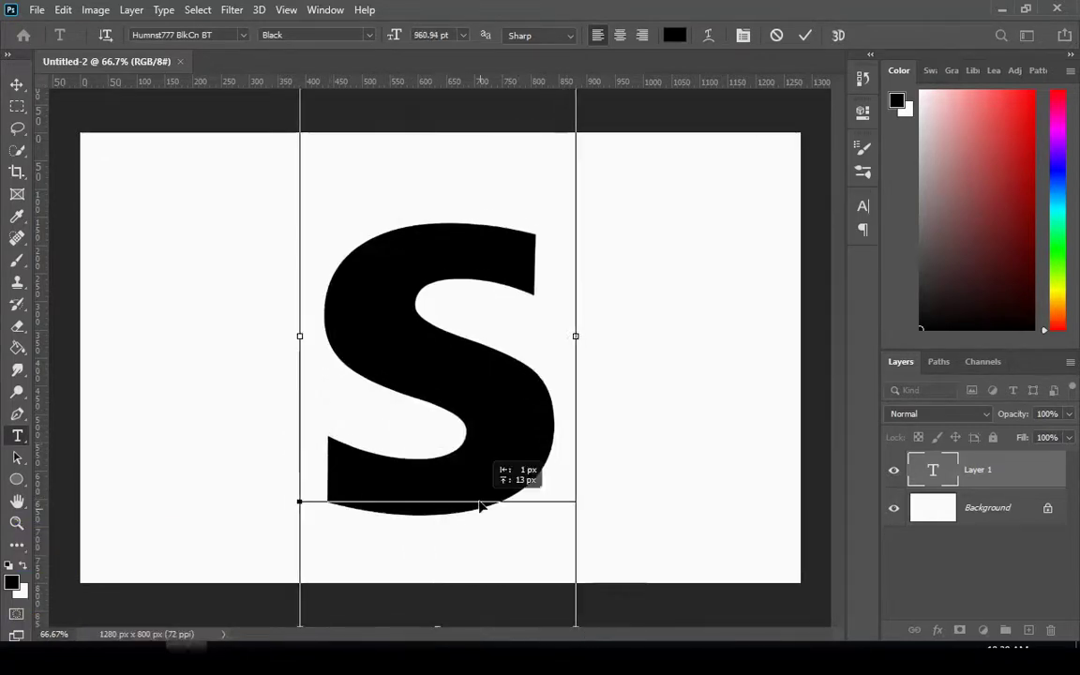
pyautogui.click(975, 488)
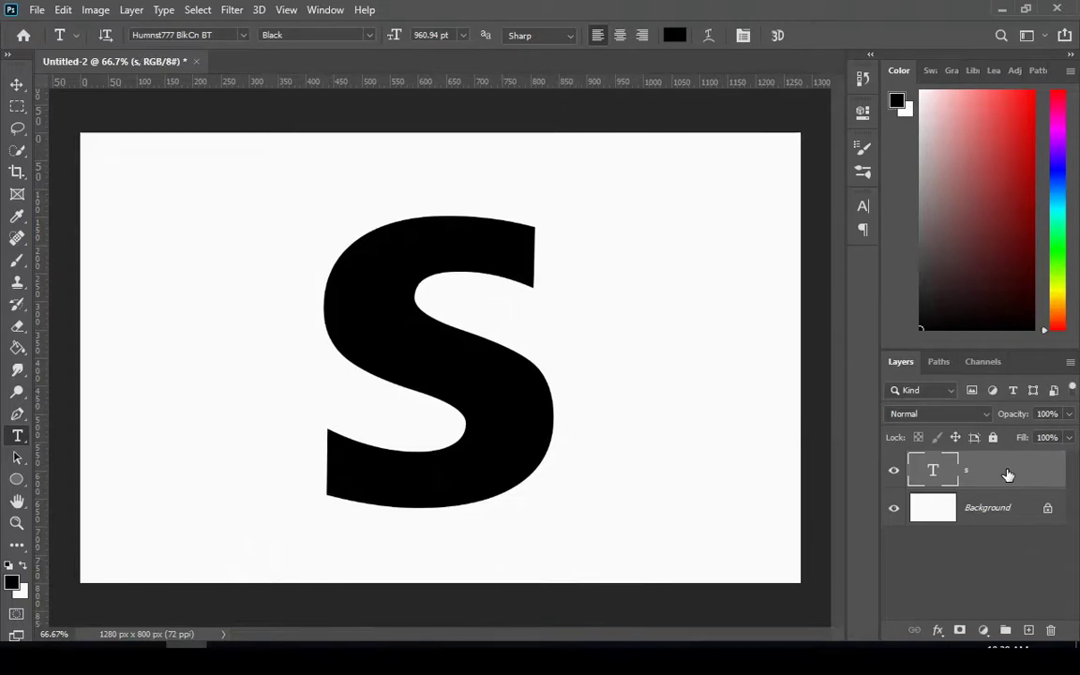
# Step: Convert the S layer to a smart object and apply a Median filter of radius 30
pyautogui.rightClick(1008, 475)
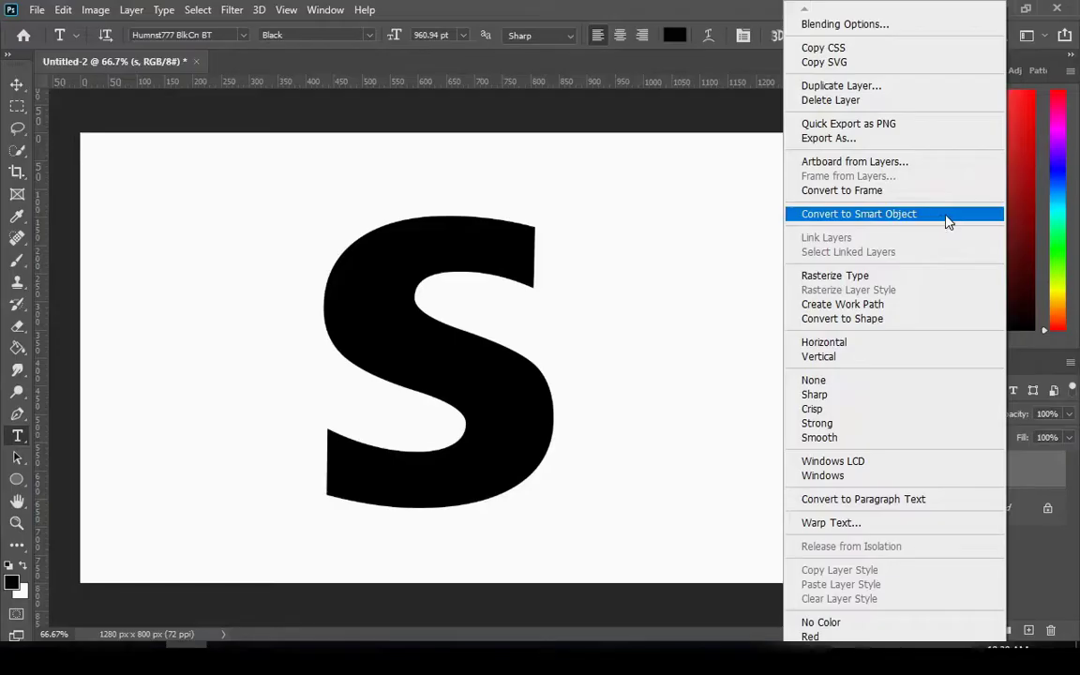
pyautogui.click(947, 222)
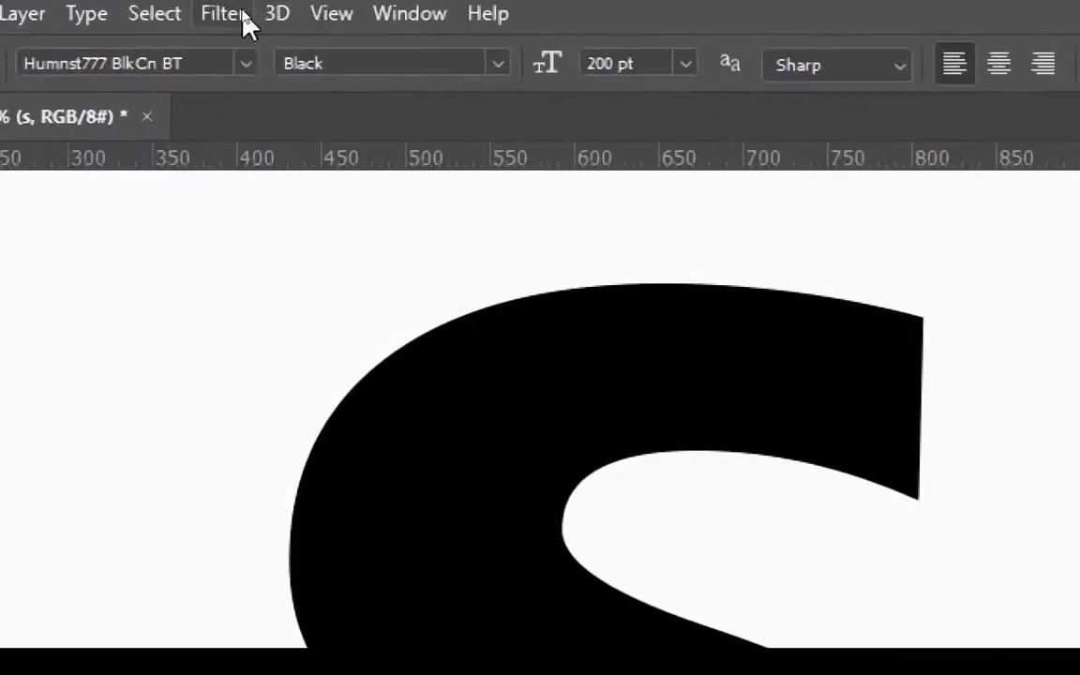
pyautogui.click(225, 13)
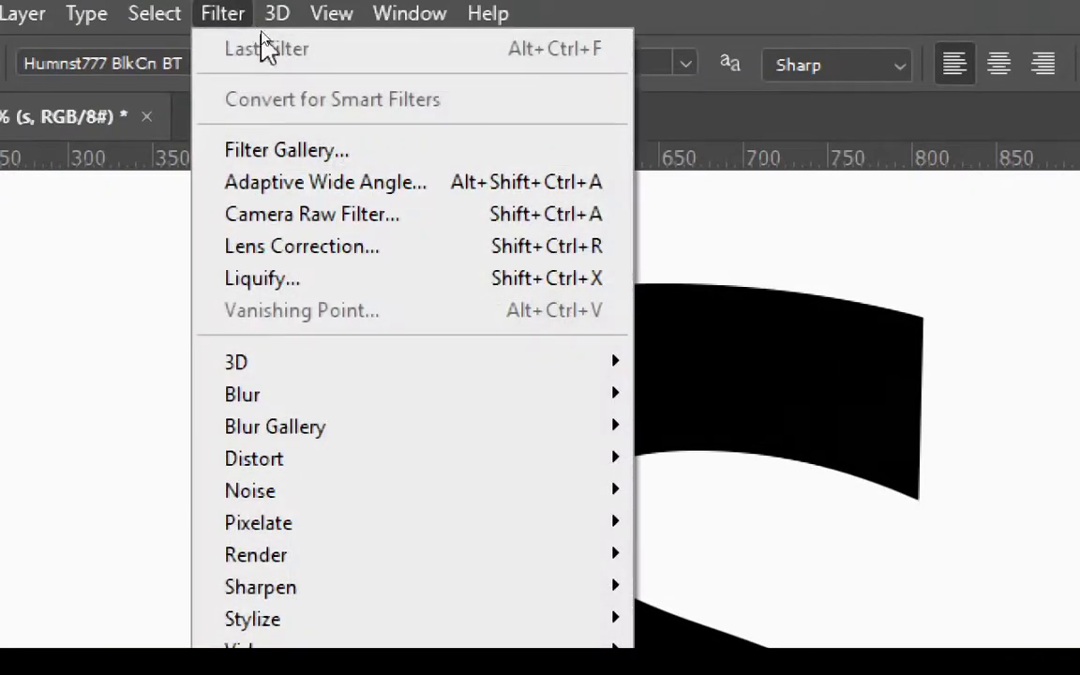
pyautogui.moveTo(246, 249)
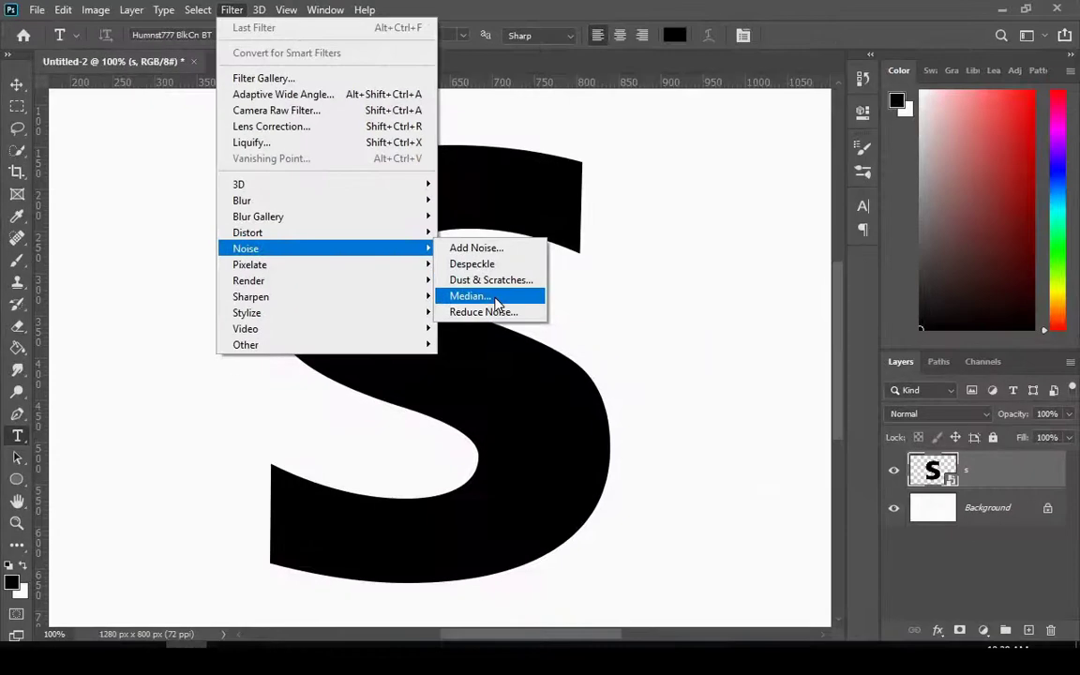
pyautogui.click(494, 296)
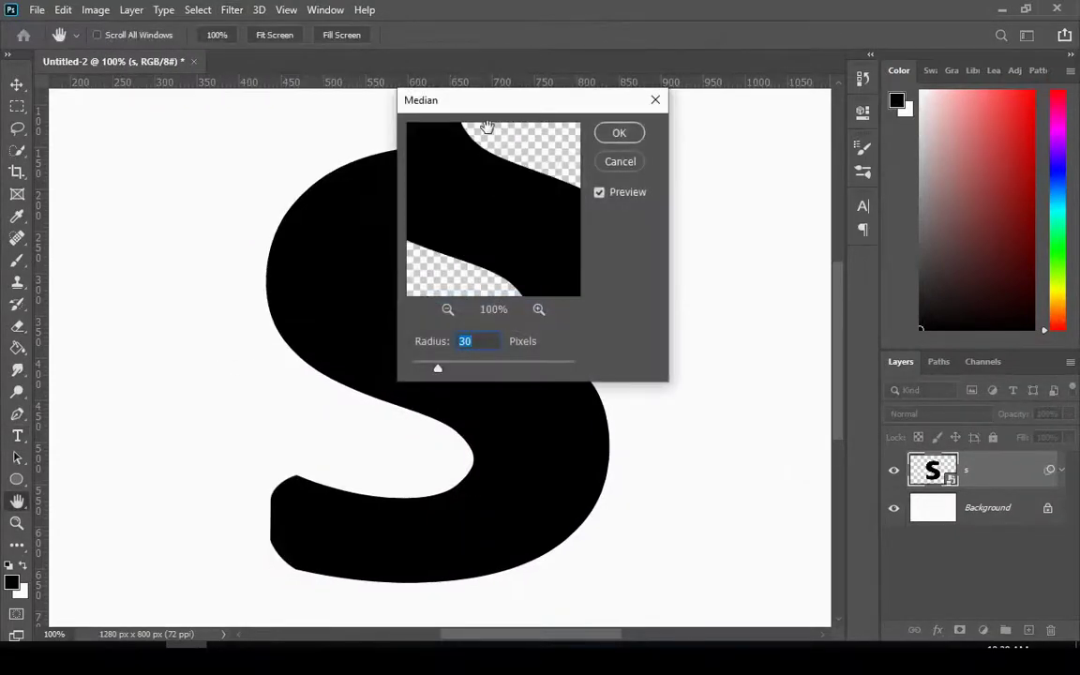
pyautogui.moveTo(499, 106); pyautogui.dragTo(815, 166)
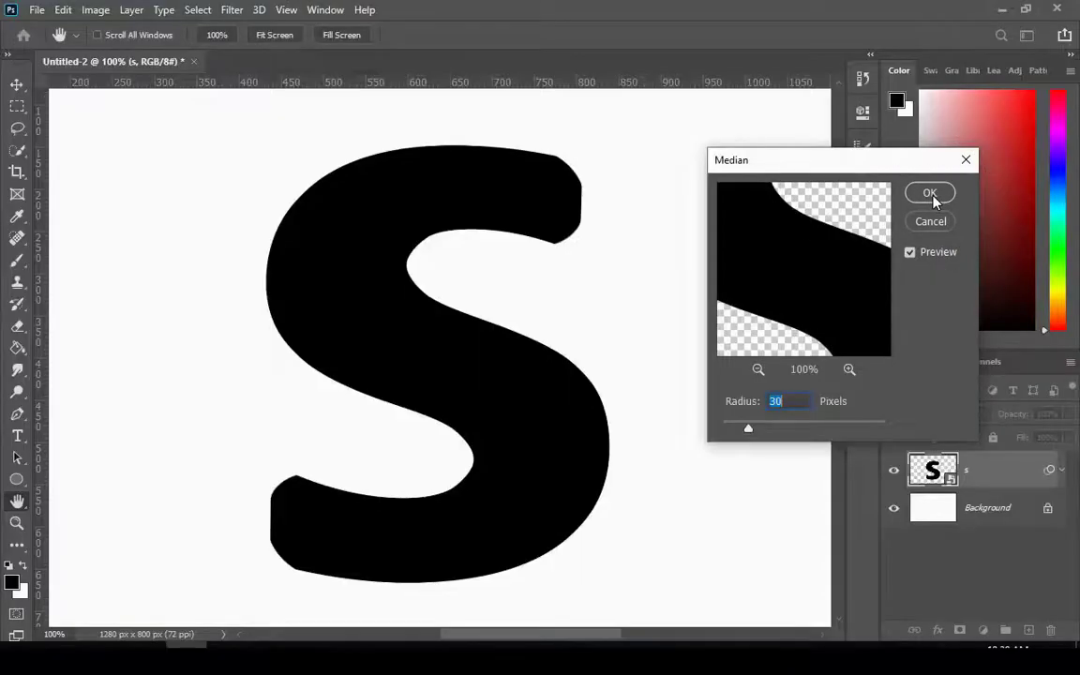
pyautogui.click(928, 194)
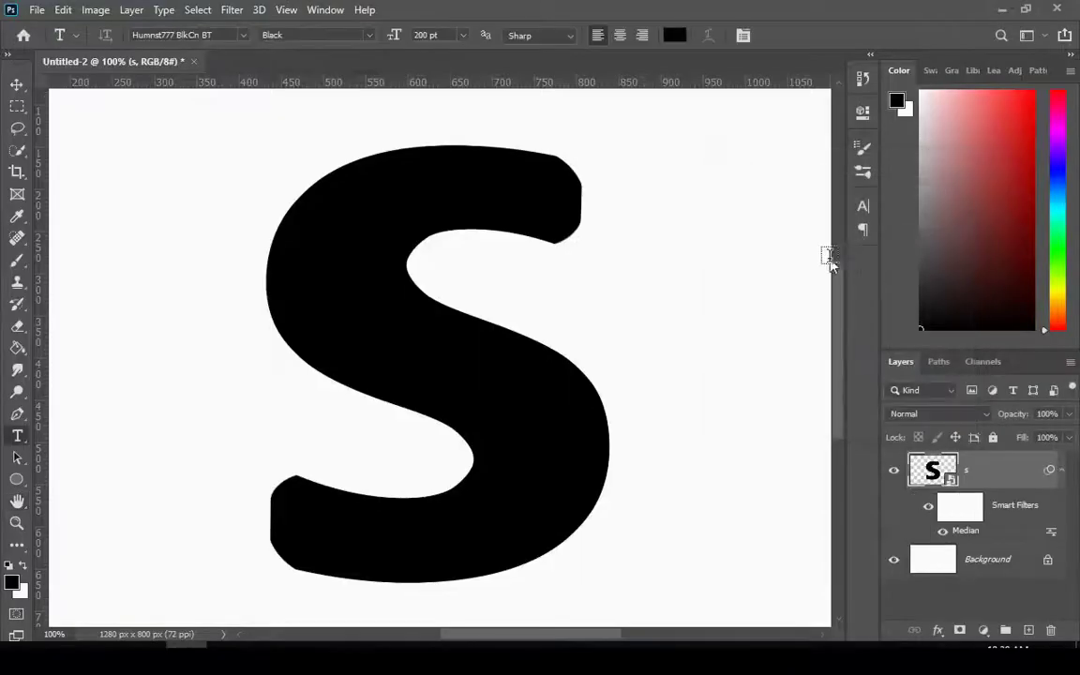
# Step: Zoom out to view the whole canvas and switch over to Chrome
pyautogui.press('z')
pyautogui.hotkey('ctrl', '-')
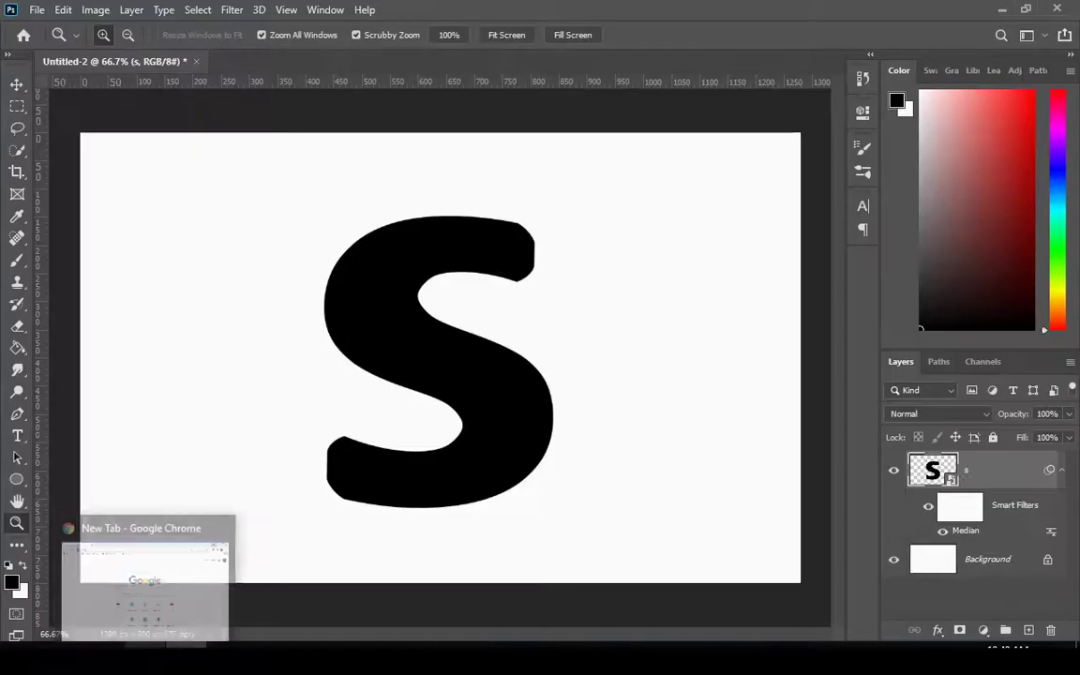
pyautogui.click(145, 645)
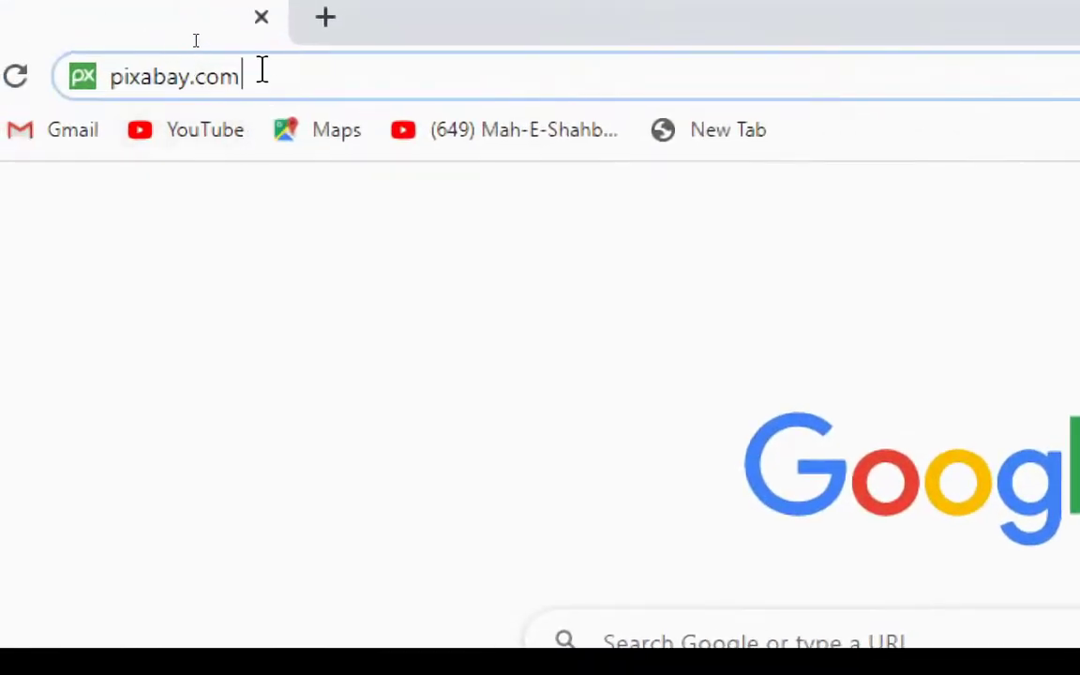
# Step: Go to pixabay.com and search for 'grass texture' images
pyautogui.moveTo(261, 70); pyautogui.dragTo(38, 70)
pyautogui.click(267, 71)
pyautogui.press('Return')
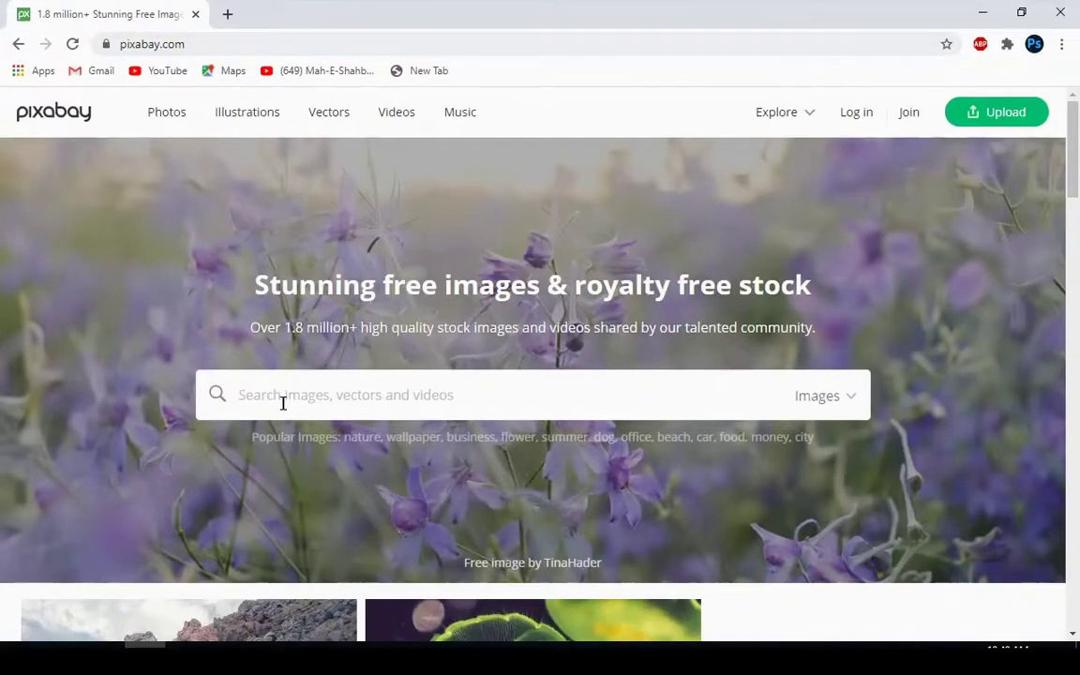
pyautogui.write('grass te')
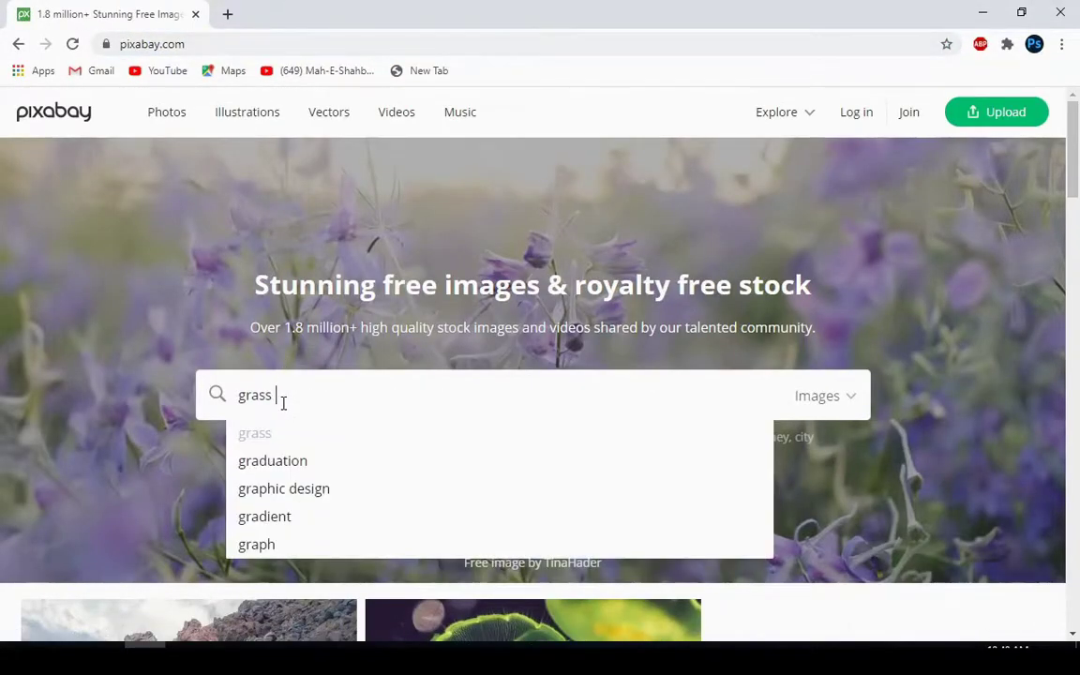
pyautogui.write('xture')
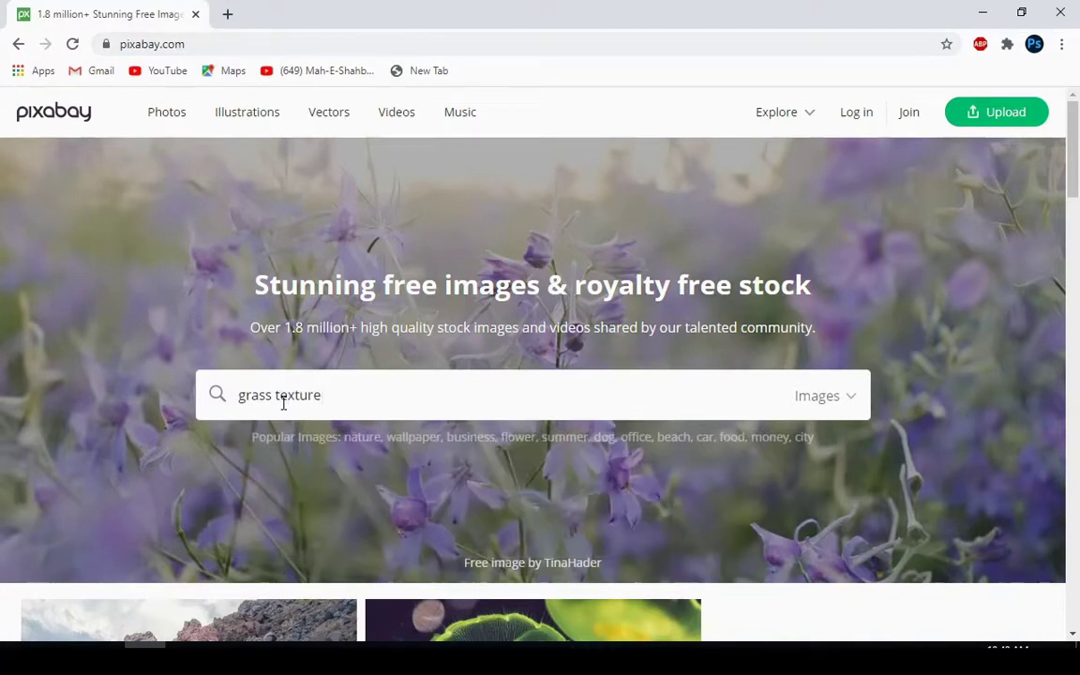
pyautogui.moveTo(326, 397); pyautogui.dragTo(214, 401)
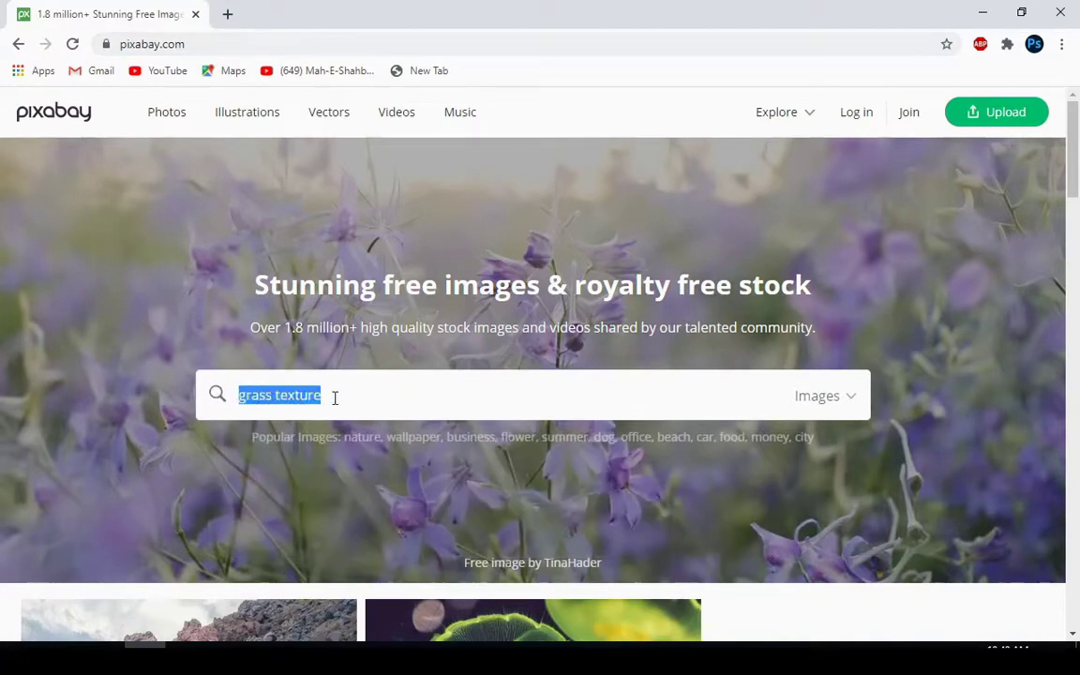
pyautogui.click(466, 397)
pyautogui.press('Return')
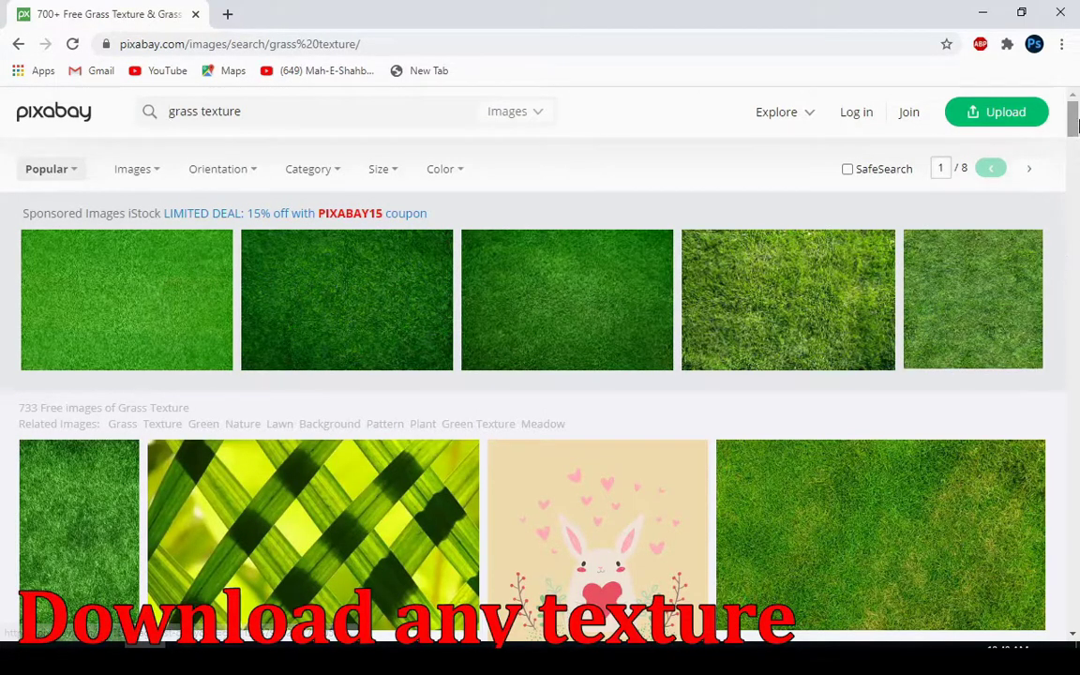
# Step: Download grass-84622_1920.jpg, preview it in the Photos viewer, then close it
pyautogui.moveTo(1073, 117); pyautogui.dragTo(1076, 167)
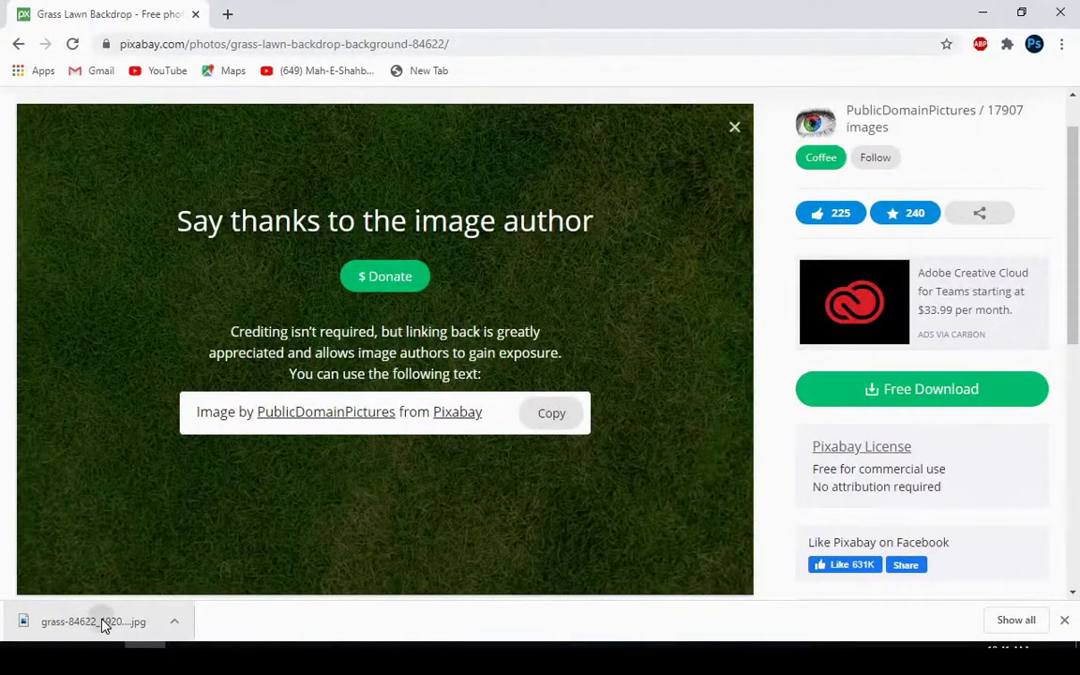
pyautogui.click(104, 626)
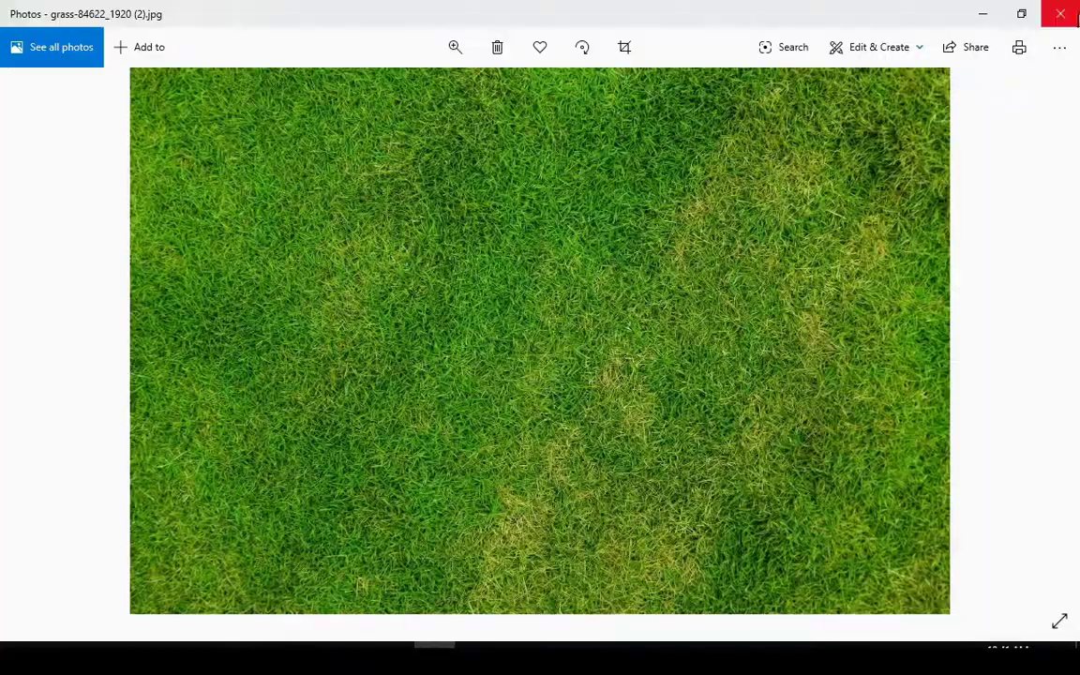
pyautogui.click(1060, 14)
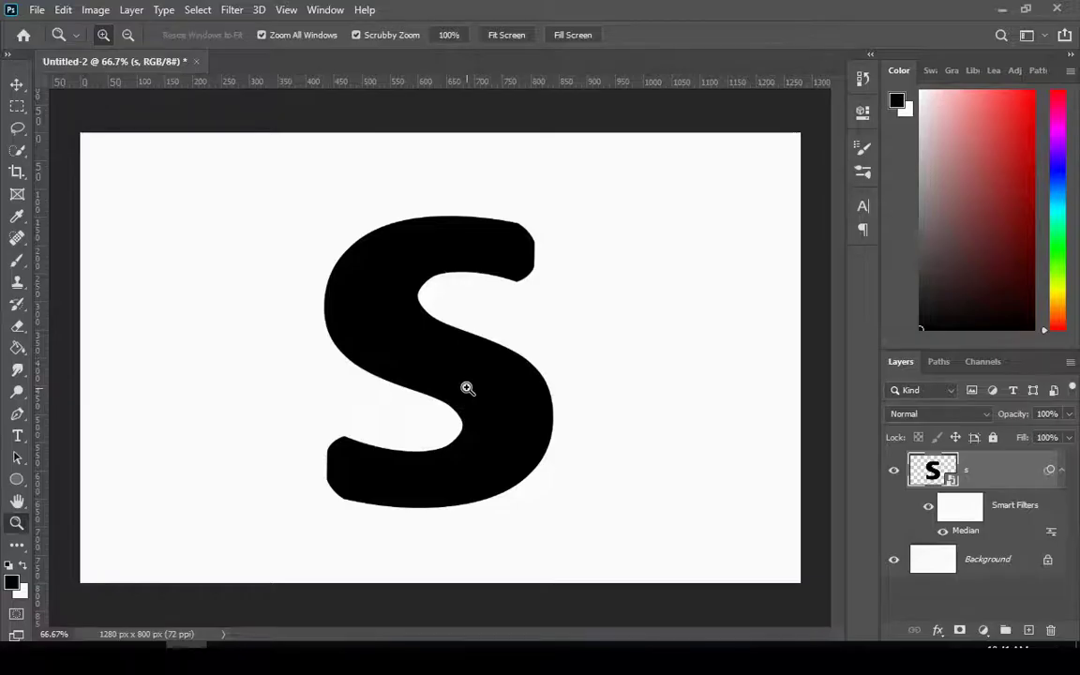
# Step: Place the grass photo above the S and mask it to the letter's shape
pyautogui.moveTo(466, 395); pyautogui.dragTo(466, 392)
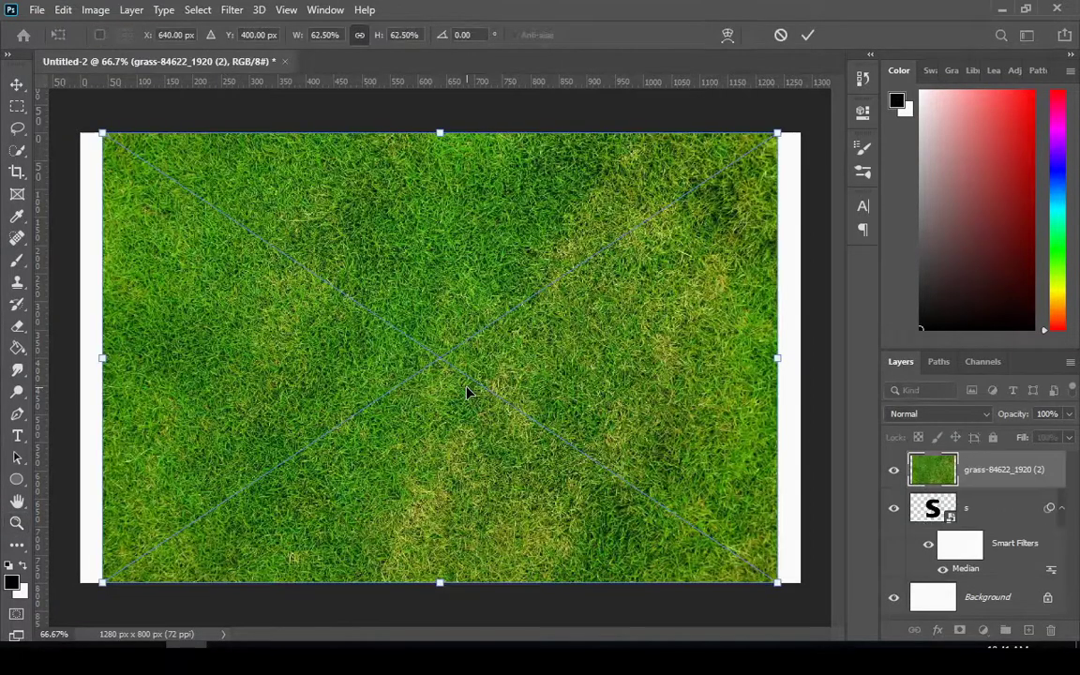
pyautogui.press('Return')
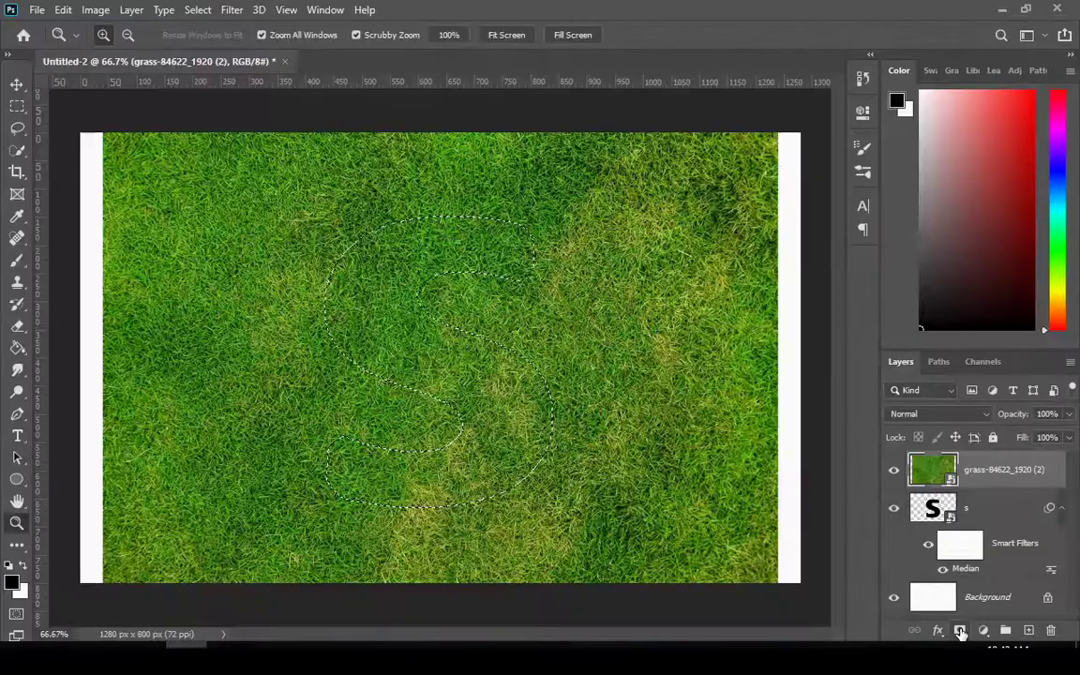
pyautogui.click(960, 630)
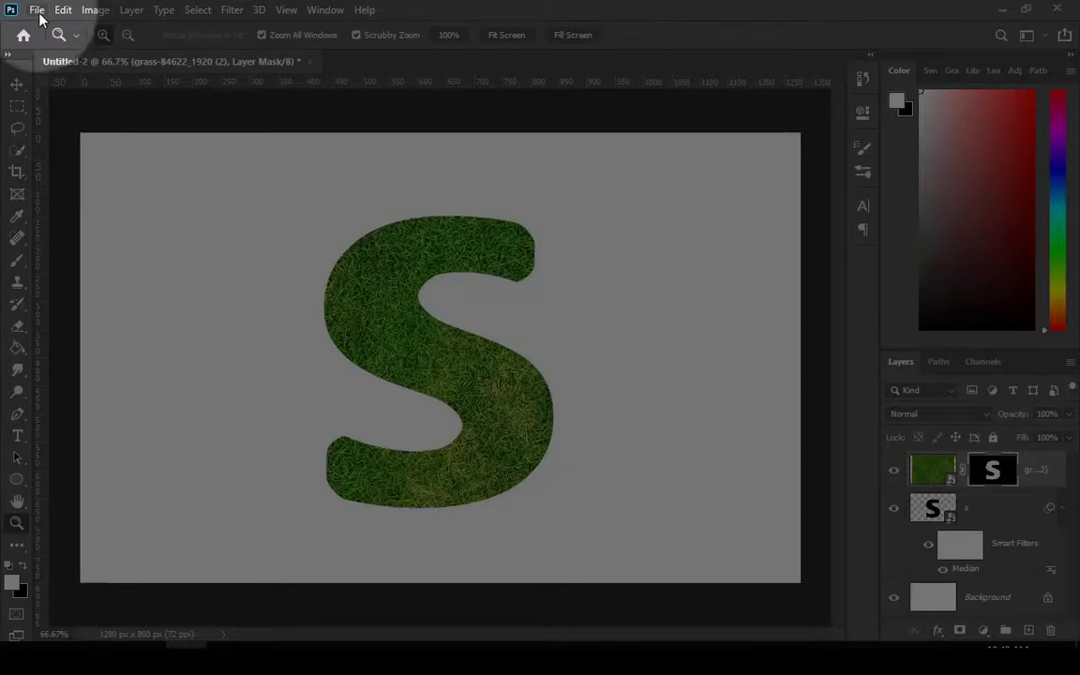
pyautogui.click(38, 11)
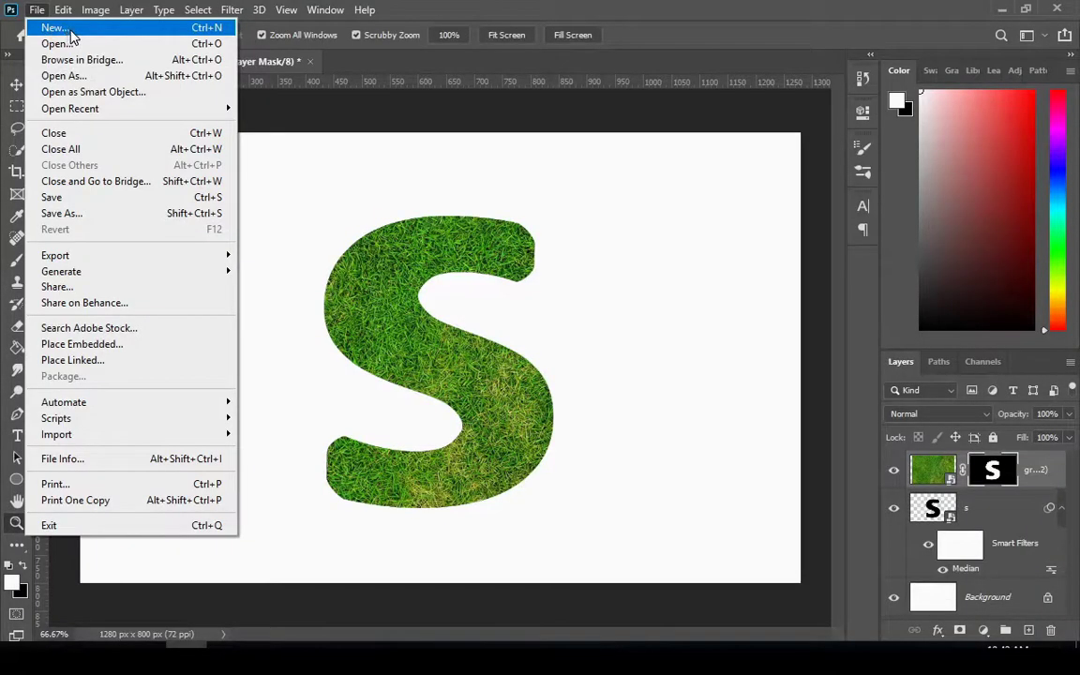
# Step: Create a new white 300 × 300 px document at 72 ppi from the recent preset
pyautogui.click(69, 32)
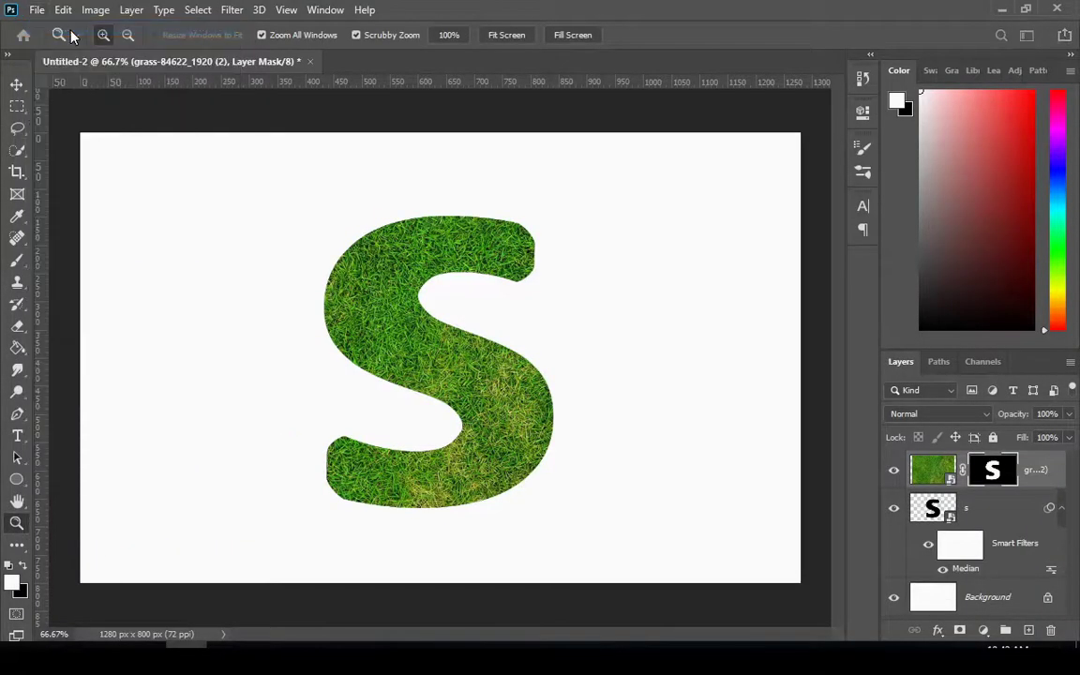
pyautogui.click(492, 335)
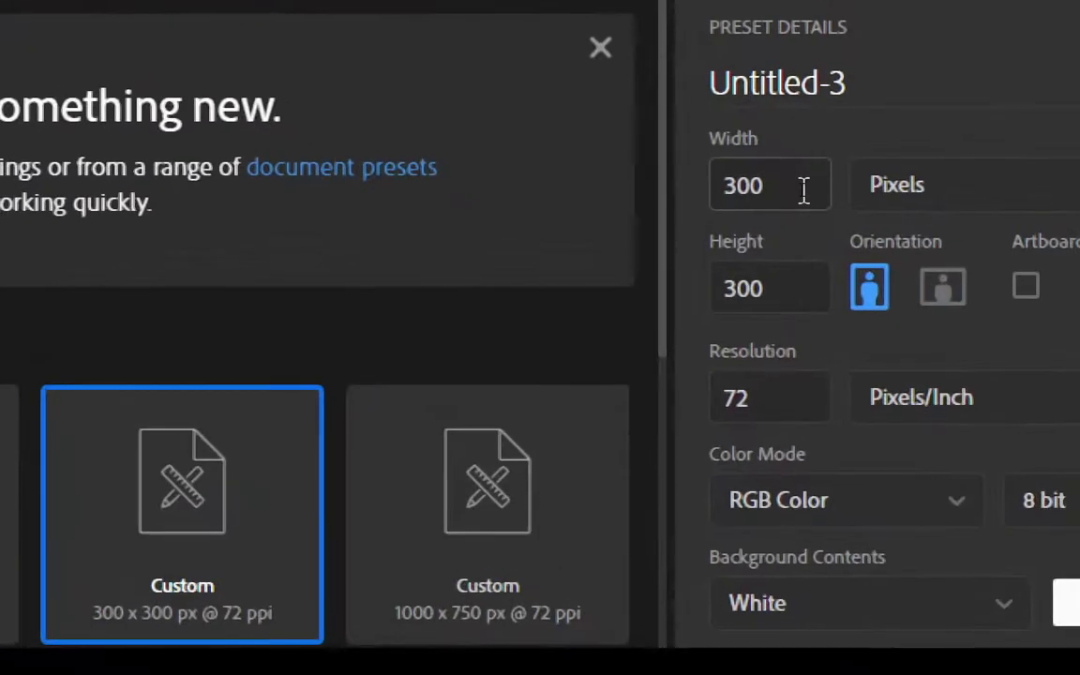
pyautogui.click(803, 187)
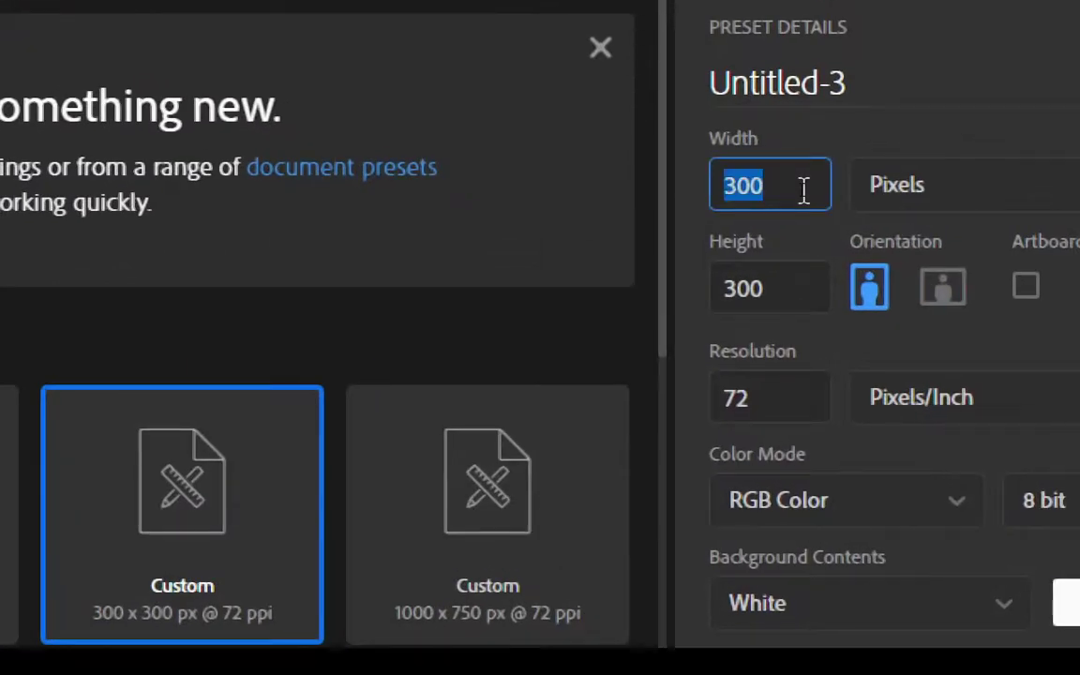
pyautogui.click(793, 291)
pyautogui.click(791, 409)
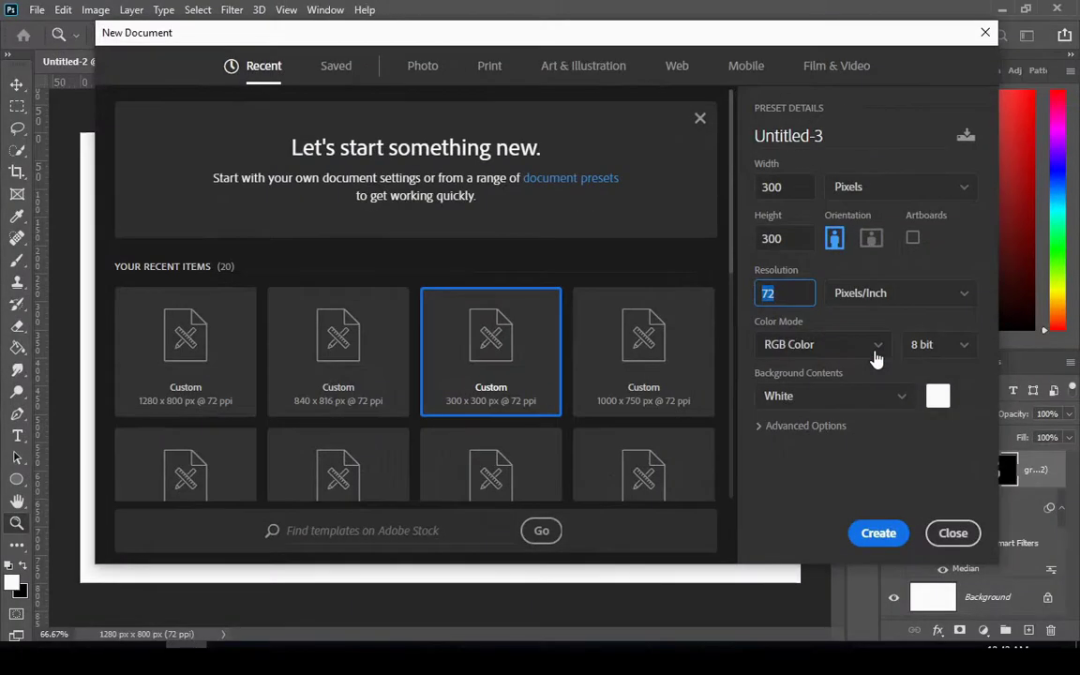
pyautogui.click(873, 536)
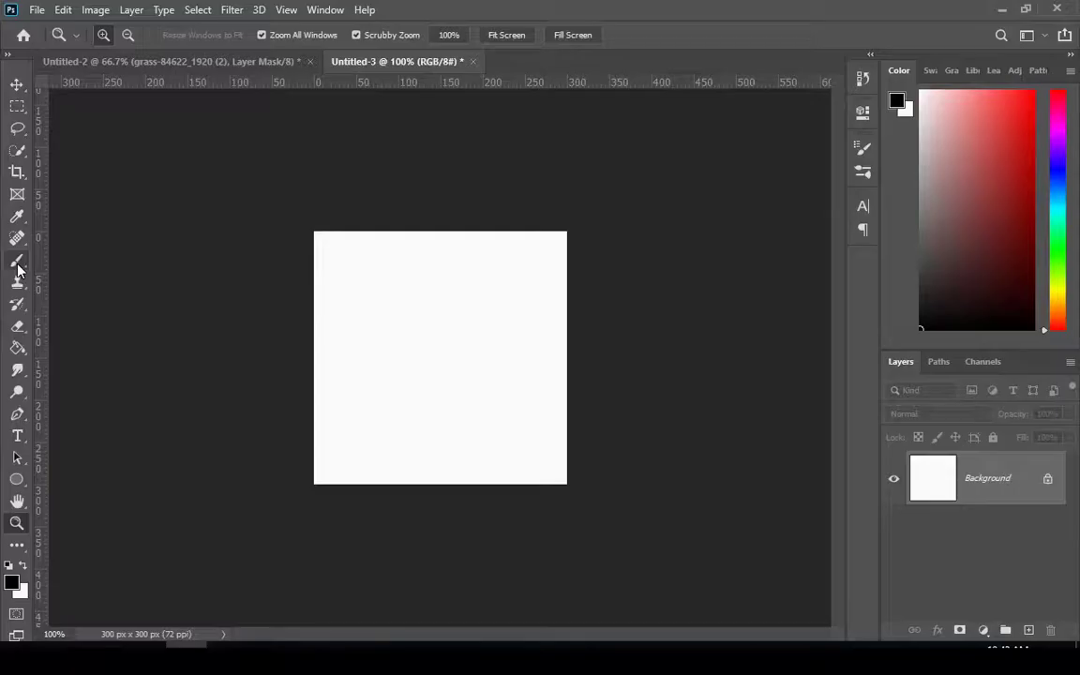
# Step: Select the hard round brush and set its size to 10 px
pyautogui.click(18, 263)
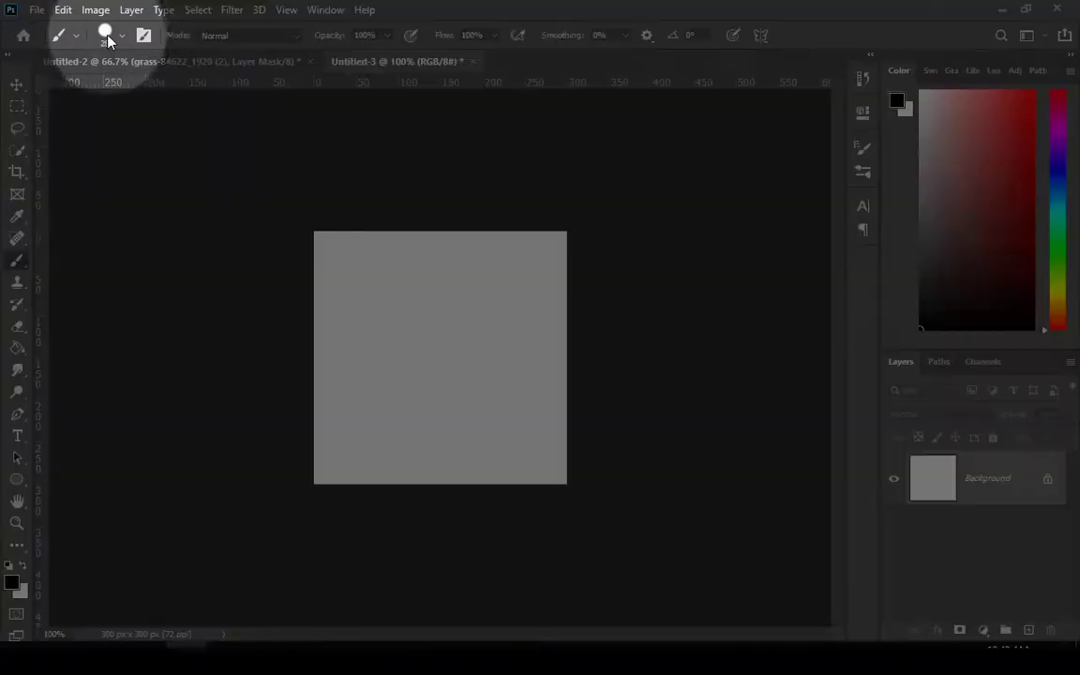
pyautogui.click(106, 35)
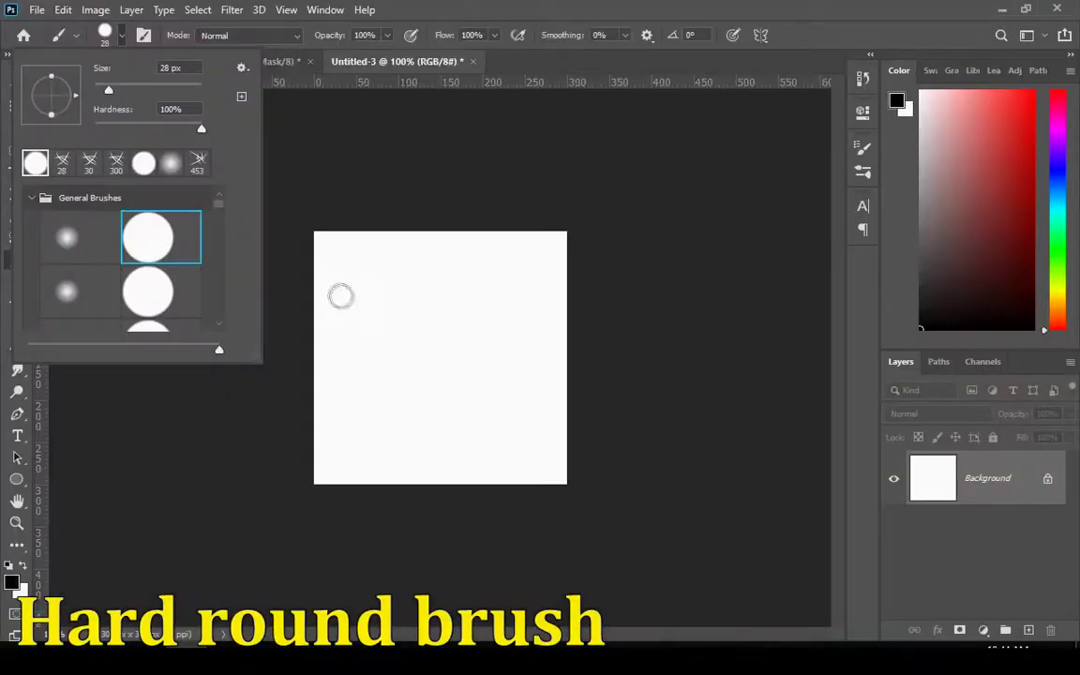
pyautogui.click(335, 198)
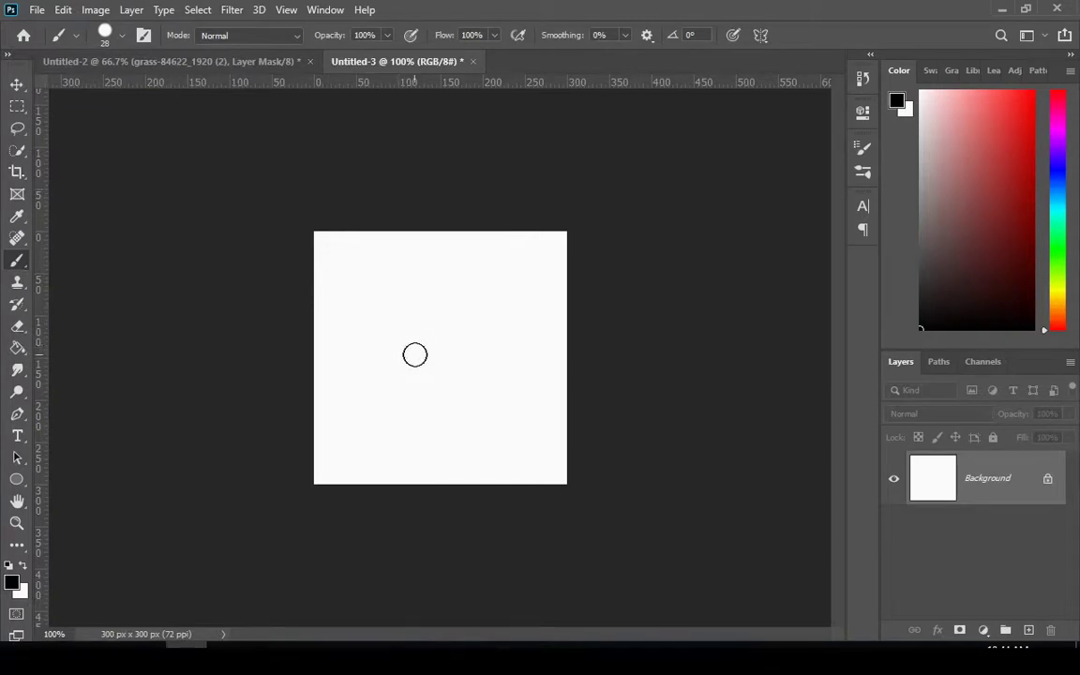
pyautogui.keyDown('alt'); pyautogui.rightClick(438, 355); pyautogui.keyUp('alt')
pyautogui.moveTo(438, 357); pyautogui.dragTo(430, 367)
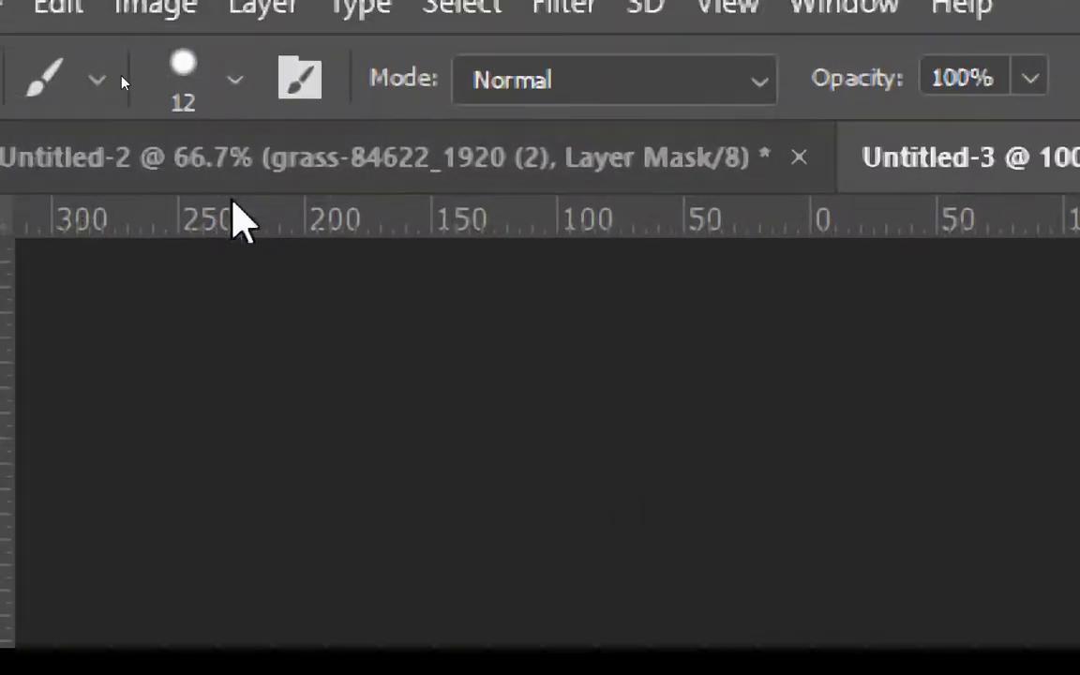
pyautogui.click(236, 82)
pyautogui.click(433, 171)
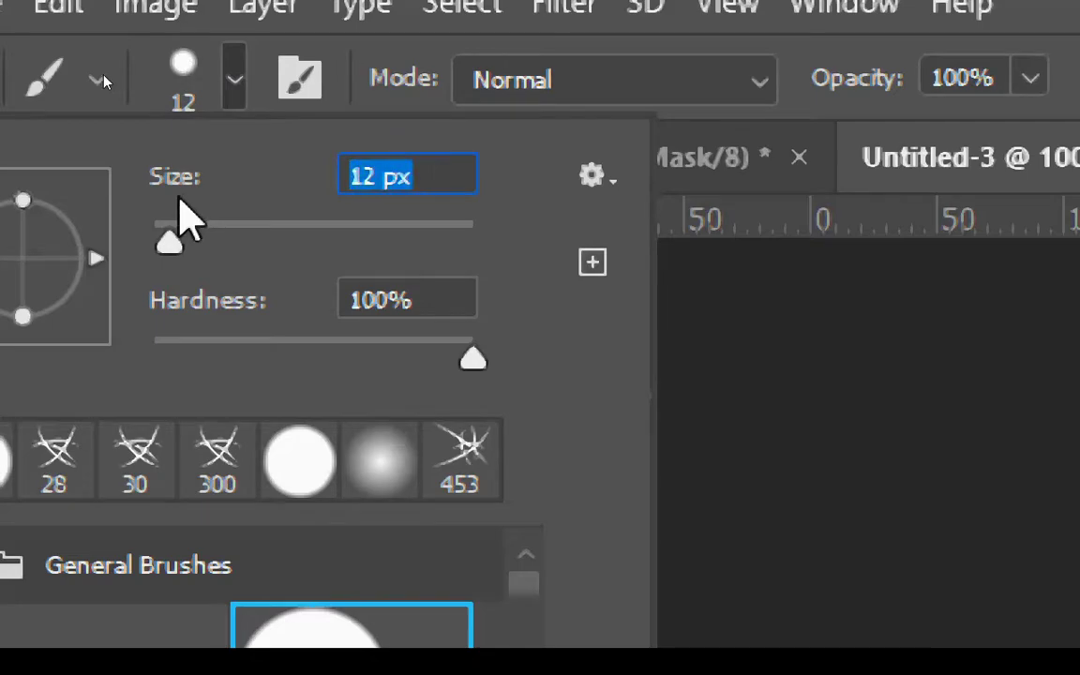
pyautogui.press('Return')
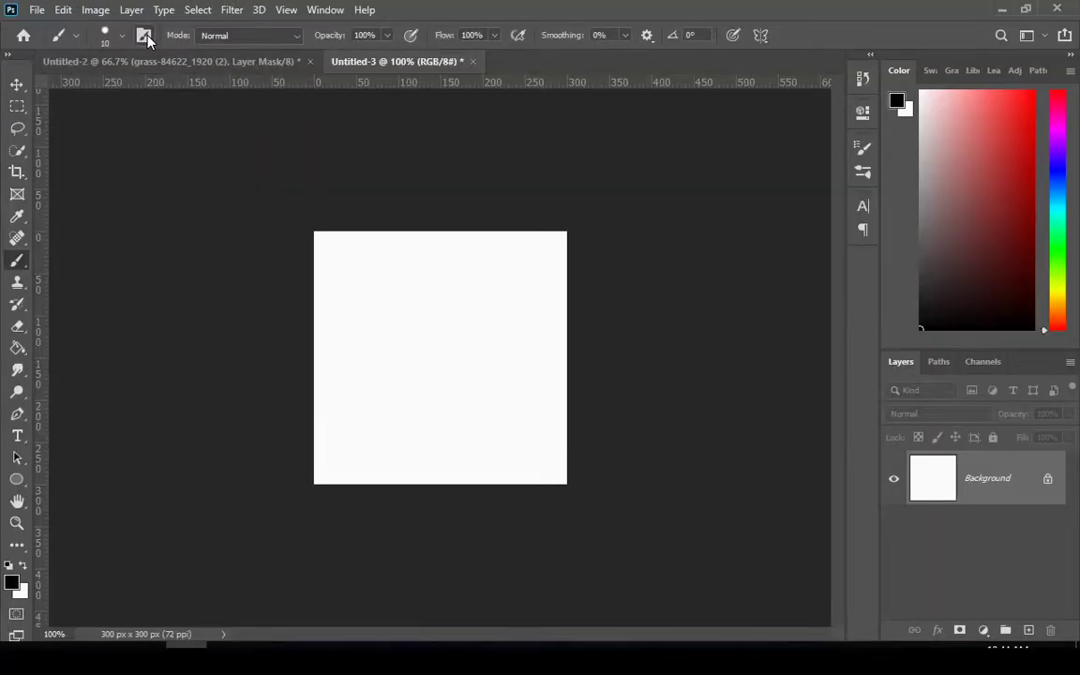
# Step: Enable Shape Dynamics with Size Jitter controlled by Pen Pressure
pyautogui.click(145, 36)
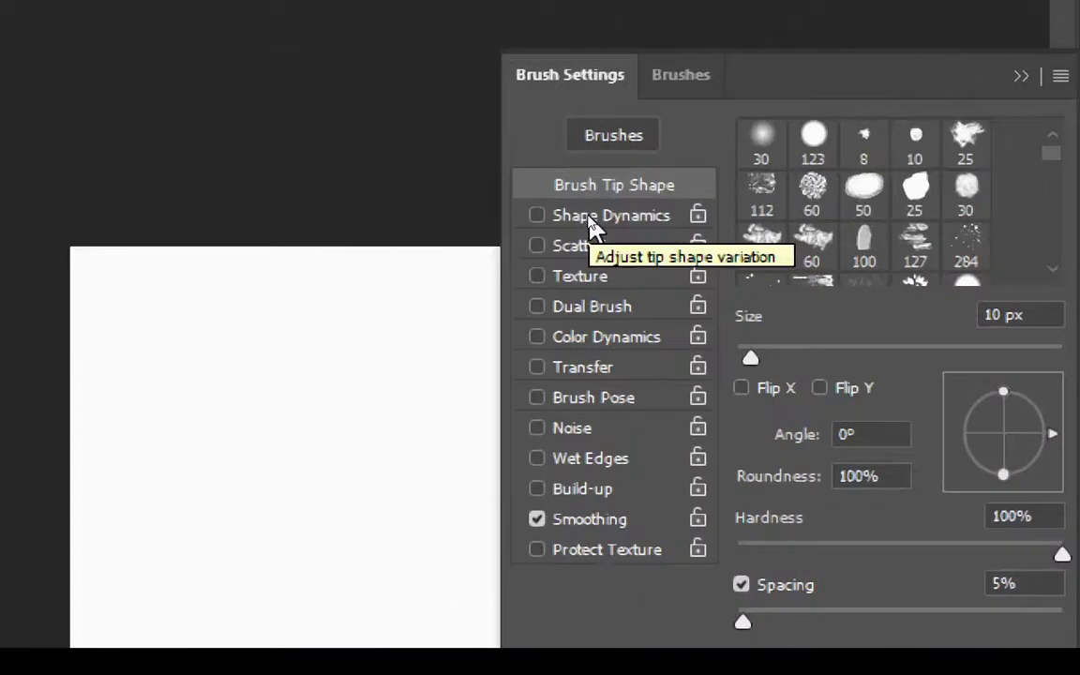
pyautogui.click(588, 220)
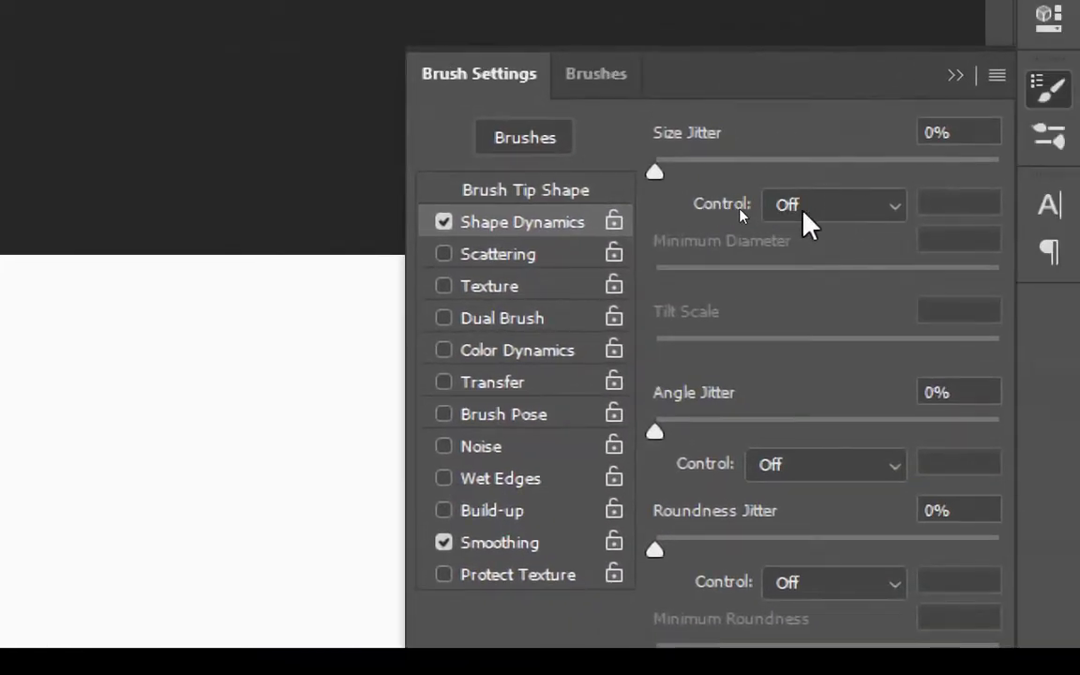
pyautogui.click(803, 208)
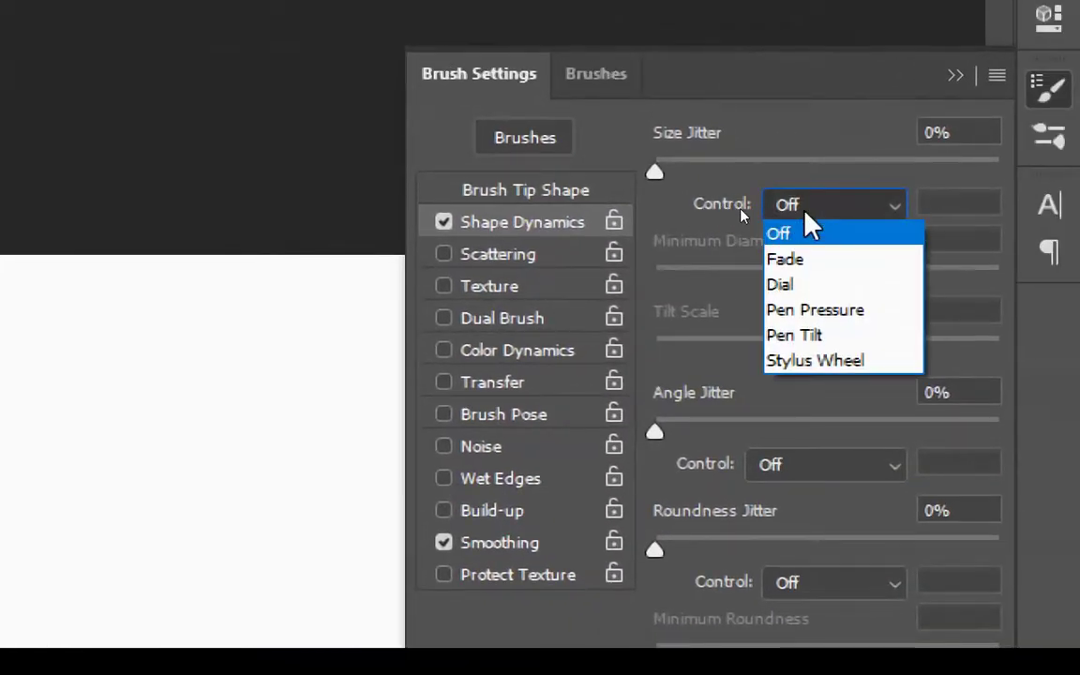
pyautogui.click(823, 315)
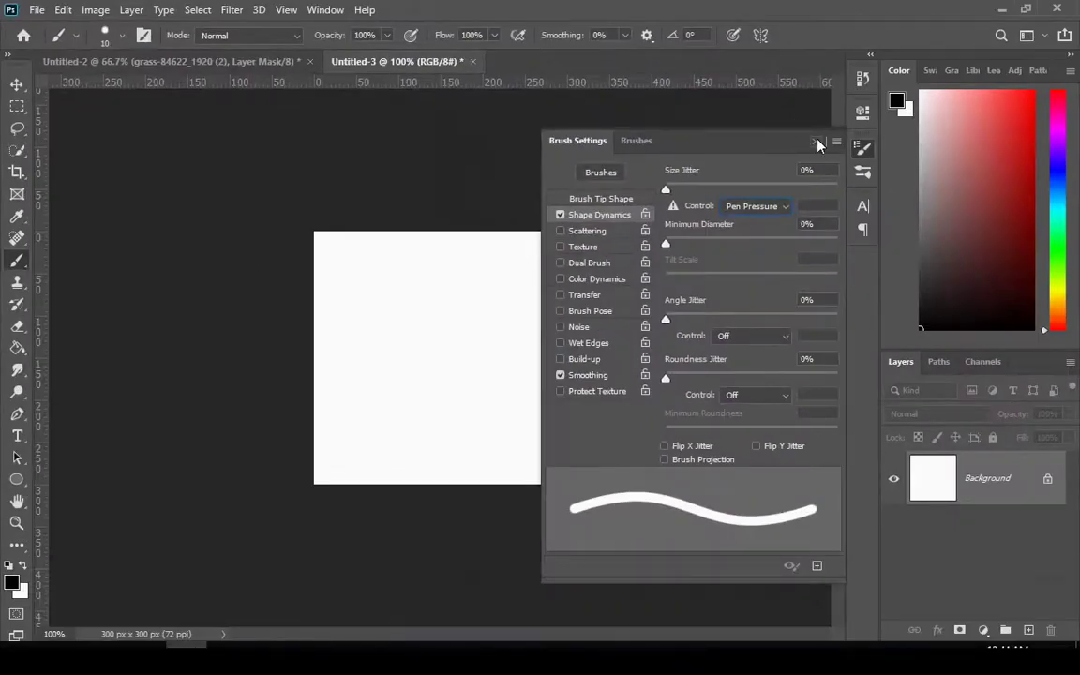
pyautogui.click(815, 142)
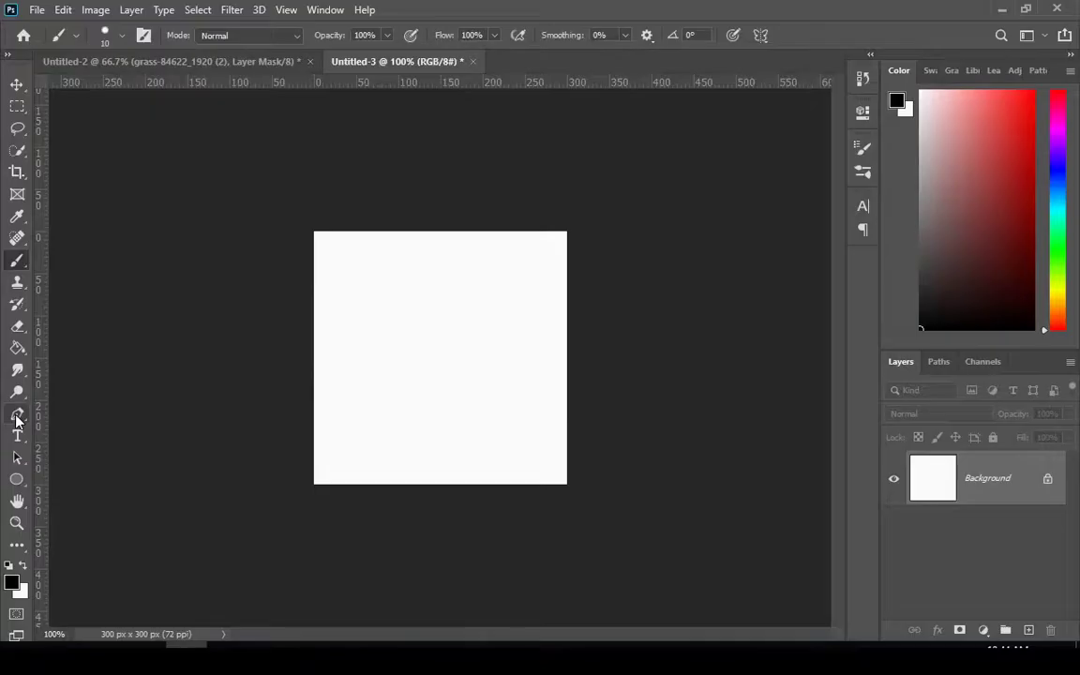
# Step: Draw a curved path and stroke it with the brush using Simulate Pressure for the first blade
pyautogui.click(16, 417)
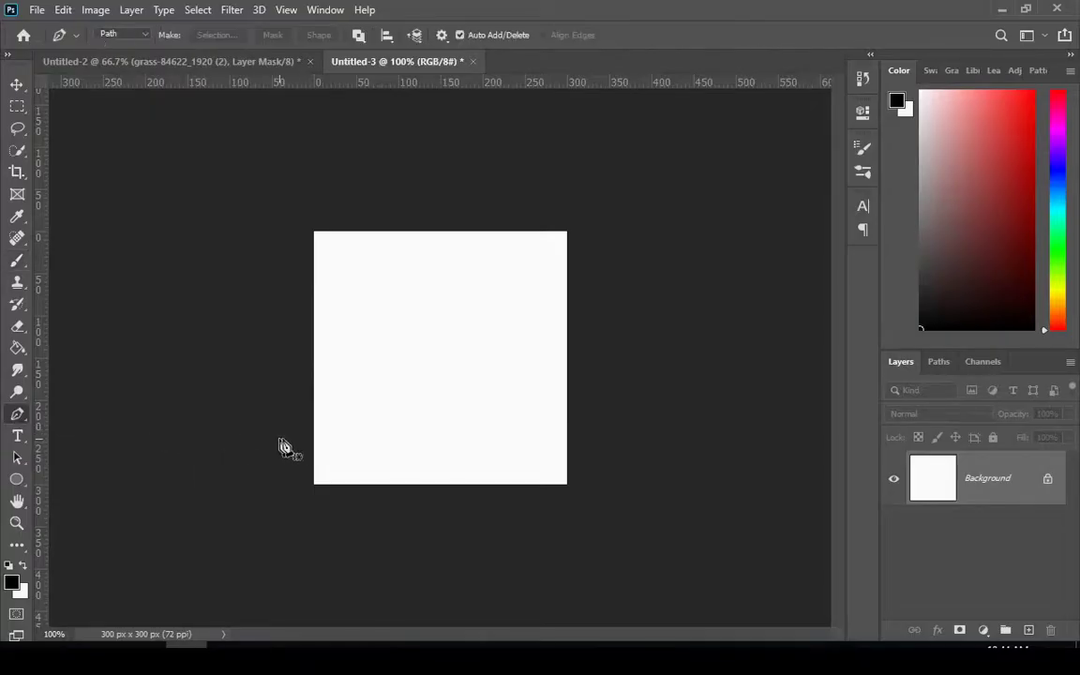
pyautogui.click(334, 463)
pyautogui.moveTo(537, 259); pyautogui.dragTo(544, 99)
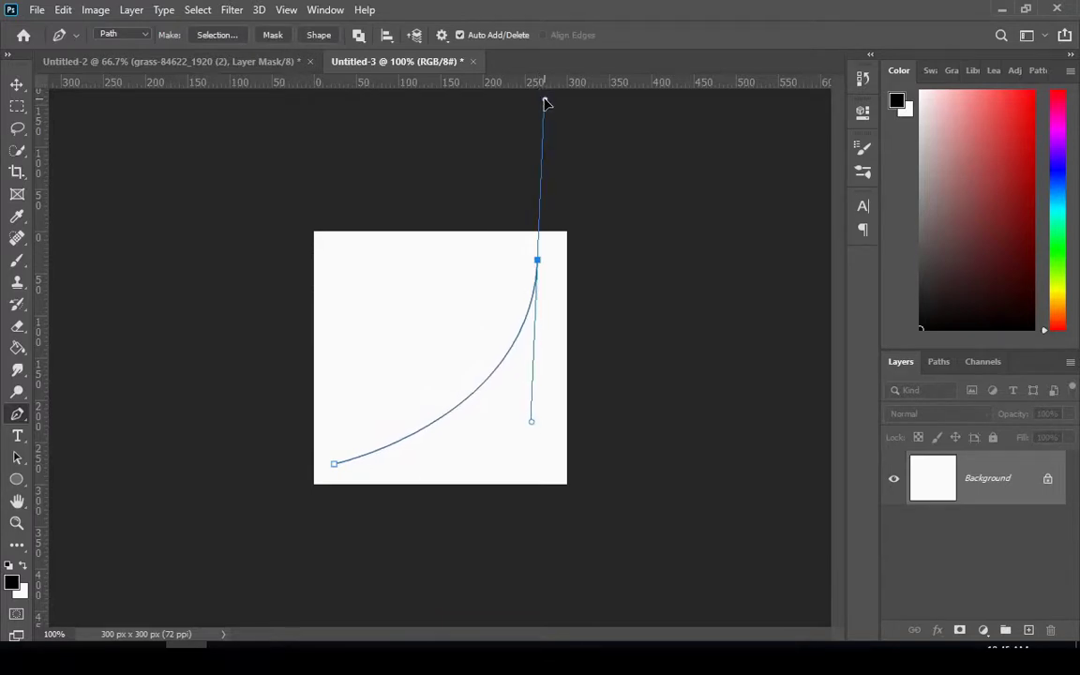
pyautogui.rightClick(476, 321)
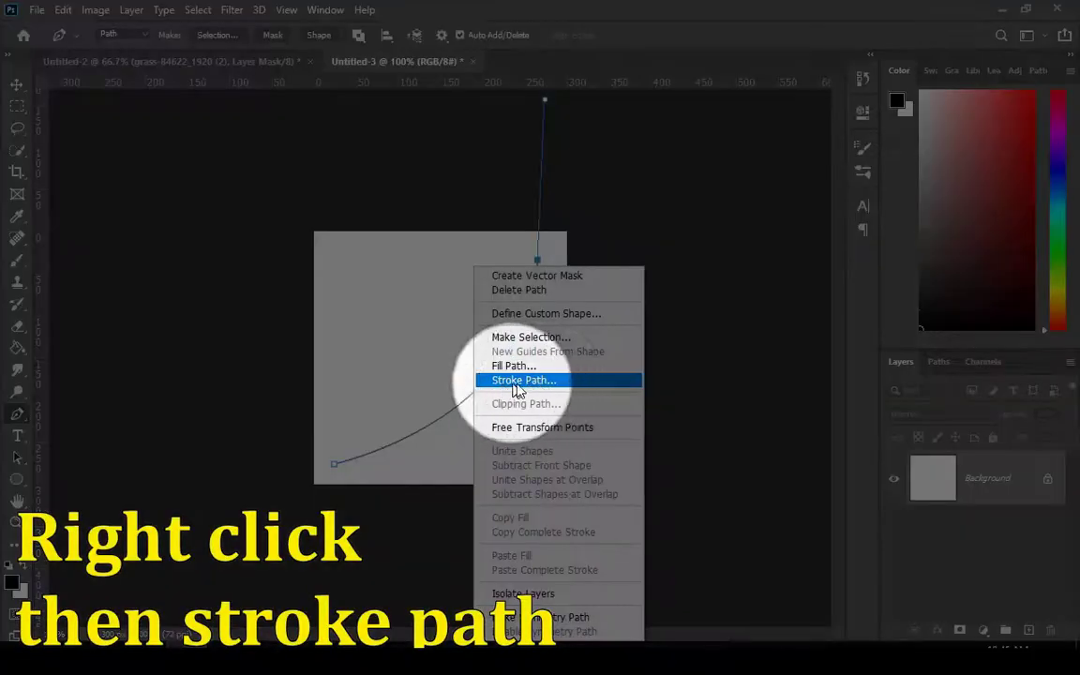
pyautogui.click(522, 381)
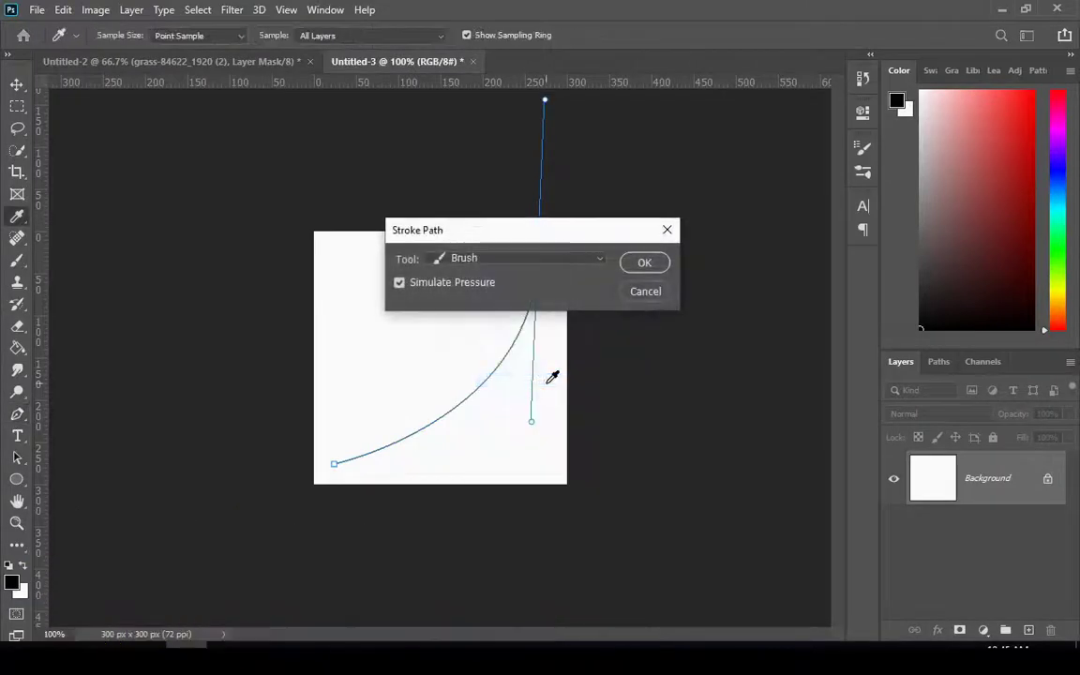
pyautogui.click(530, 259)
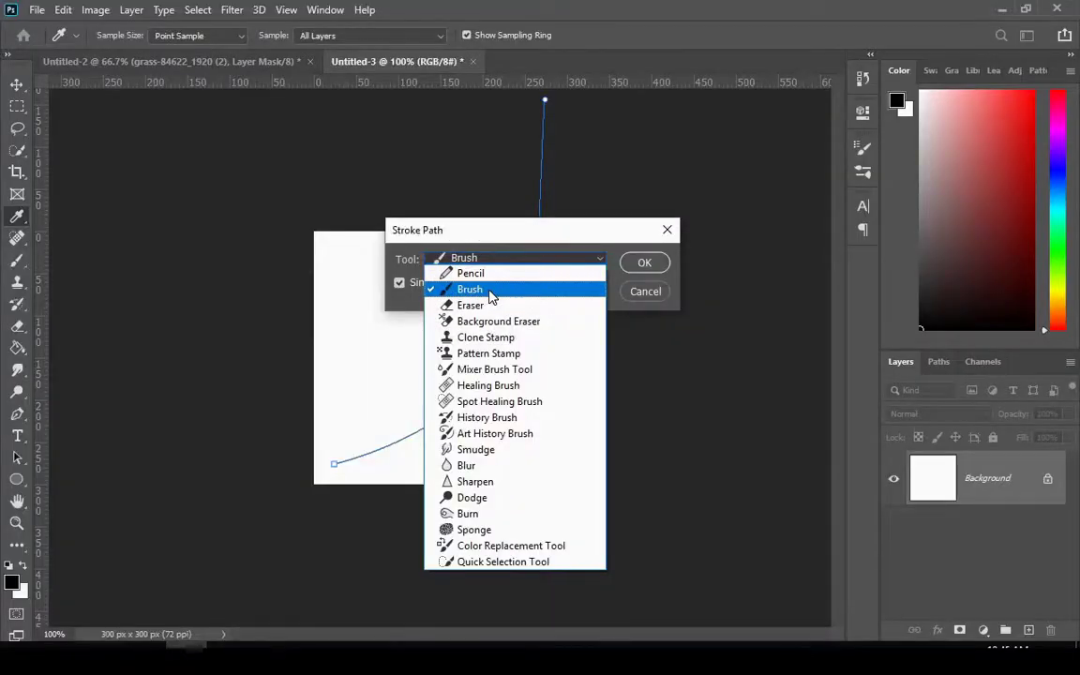
pyautogui.click(468, 290)
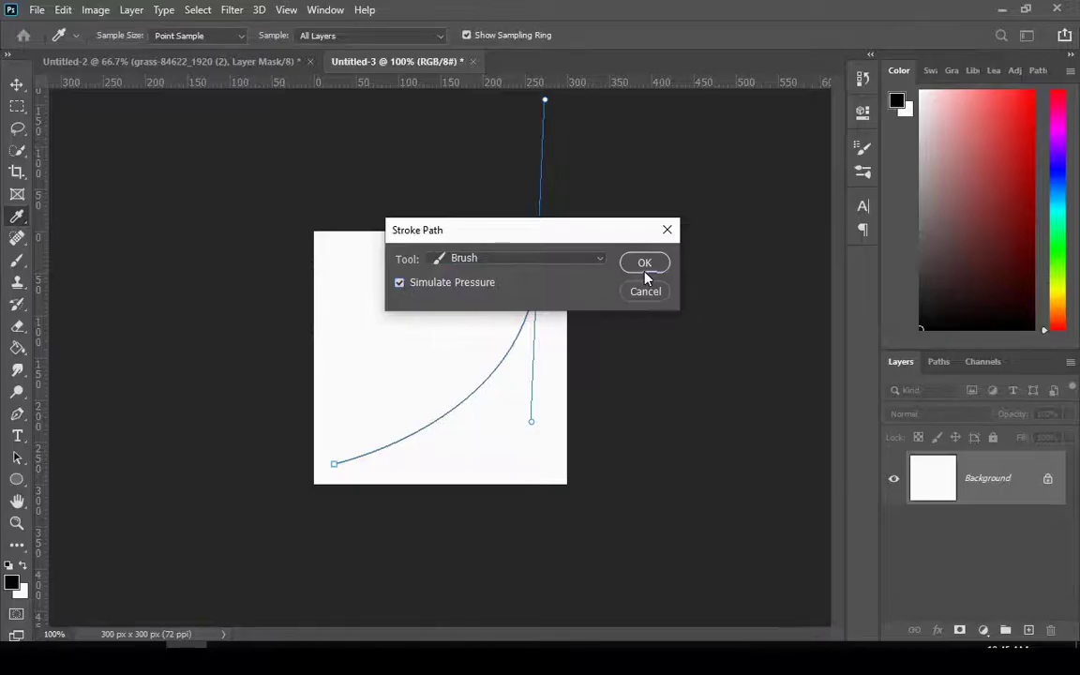
pyautogui.click(645, 268)
pyautogui.press('Return')
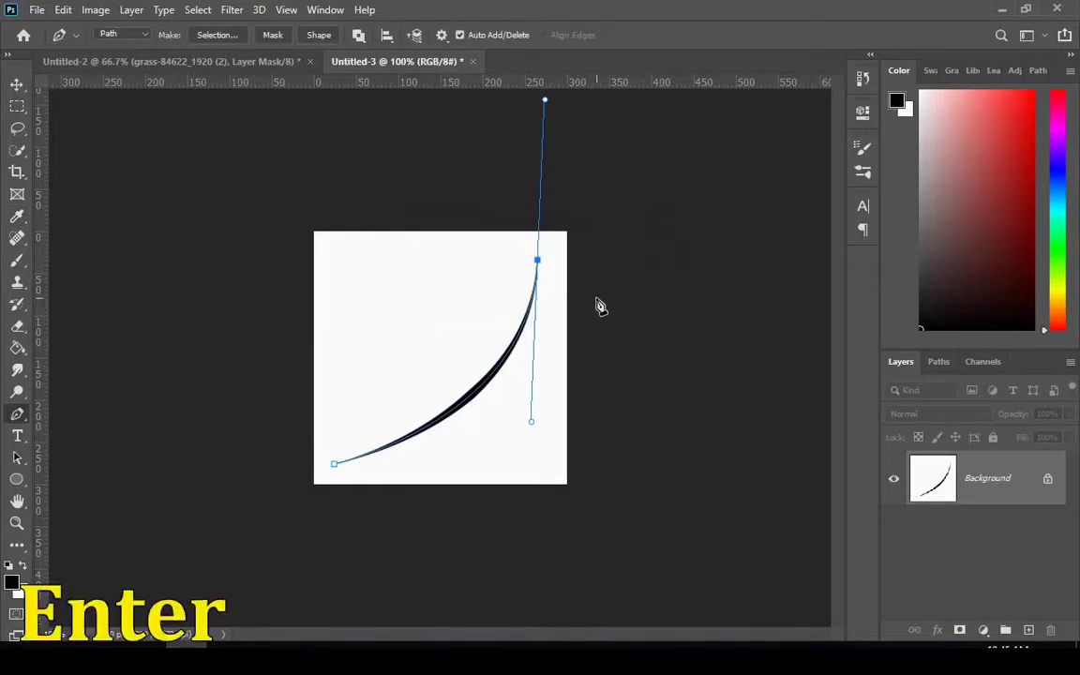
pyautogui.press('Return')
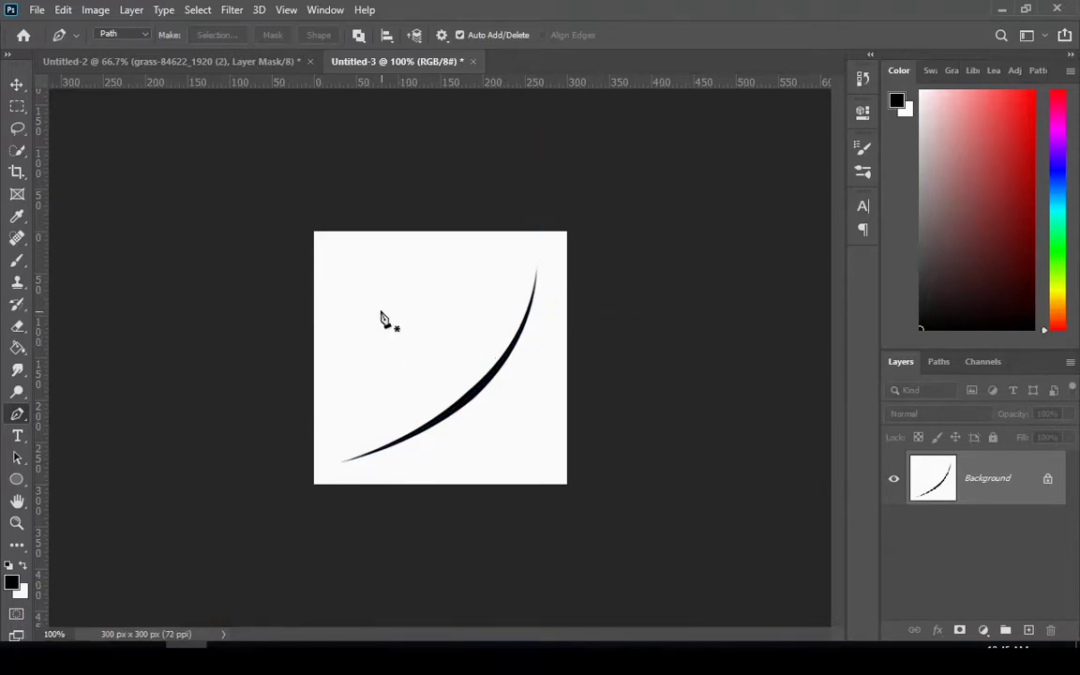
# Step: Draw and stroke two more curved blade paths crossing the first, then clear the path
pyautogui.moveTo(482, 436); pyautogui.dragTo(588, 477)
pyautogui.rightClick(634, 277)
pyautogui.moveTo(473, 321); pyautogui.dragTo(465, 212)
pyautogui.rightClick(578, 181)
pyautogui.click(574, 114)
pyautogui.click(504, 403)
pyautogui.moveTo(459, 296); pyautogui.dragTo(450, 205)
pyautogui.hotkey('ctrl', 'z')
pyautogui.click(469, 456)
pyautogui.moveTo(491, 308); pyautogui.dragTo(448, 159)
pyautogui.hotkey('ctrl', 'z')
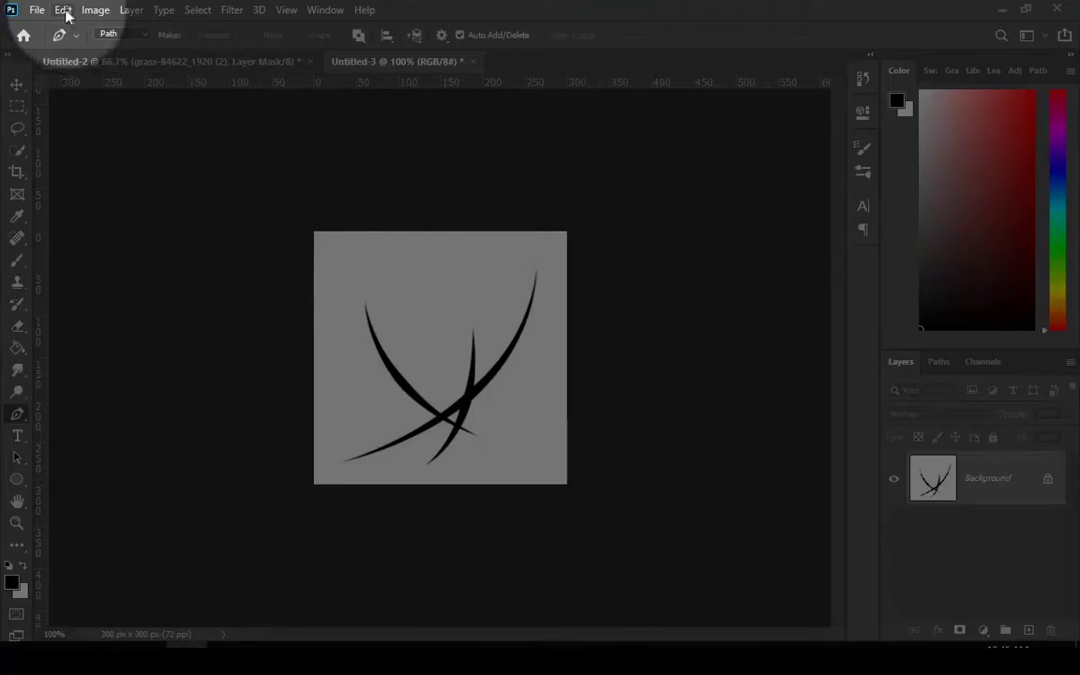
# Step: Define the crossed blade drawing as a brush preset named 'brush'
pyautogui.click(64, 11)
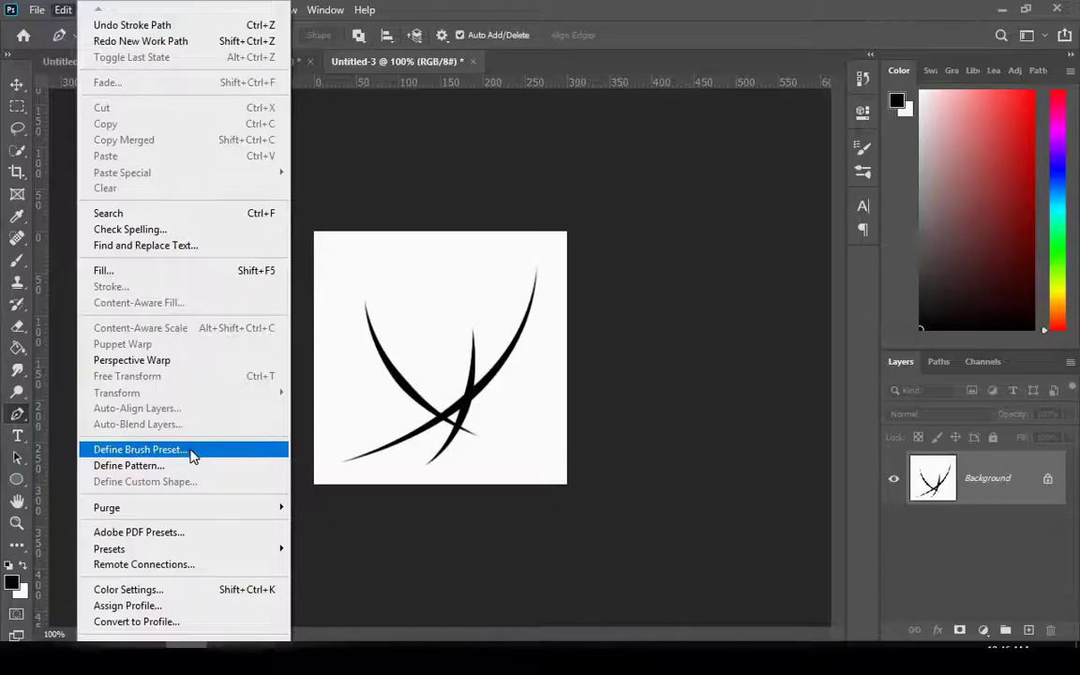
pyautogui.click(193, 452)
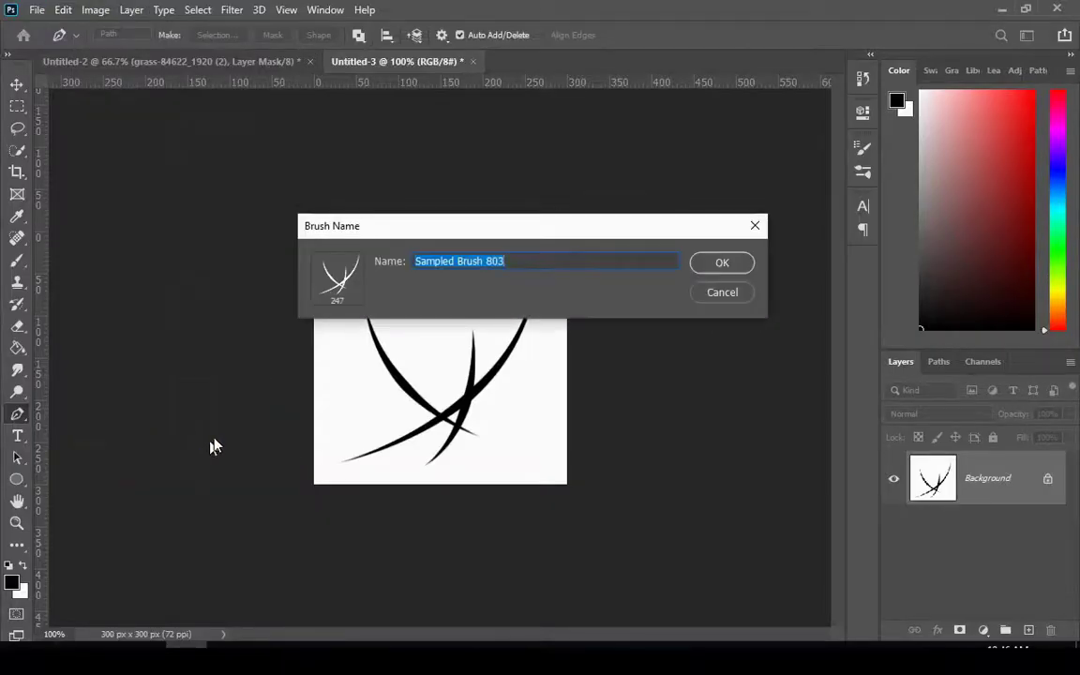
pyautogui.write('brush')
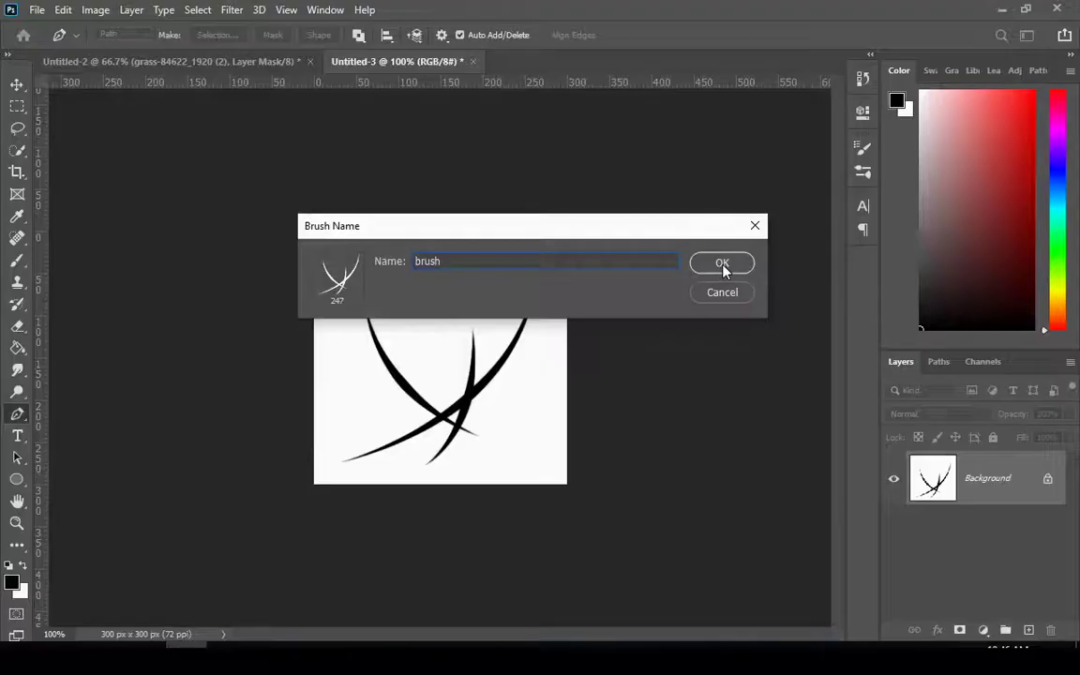
pyautogui.click(722, 262)
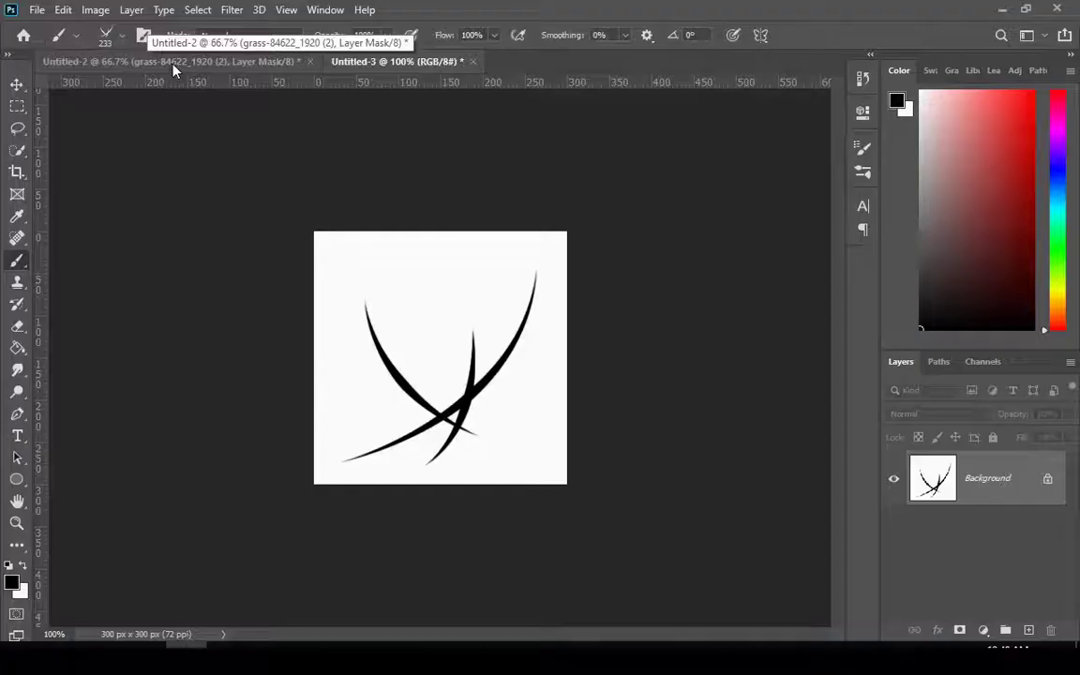
pyautogui.click(171, 62)
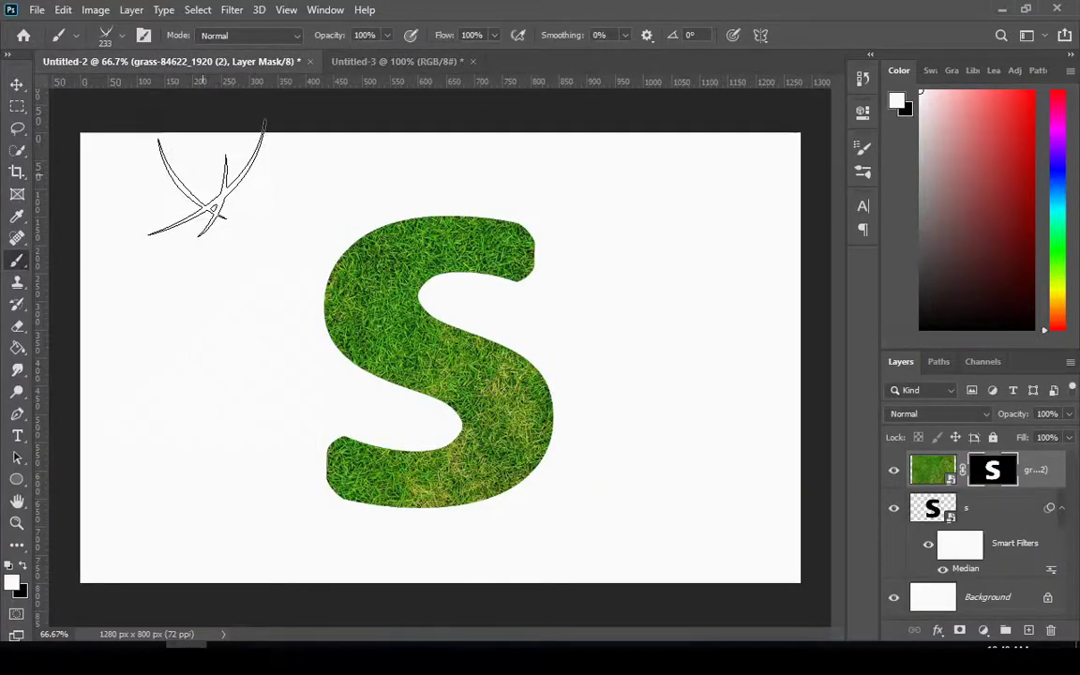
# Step: Select the new grass-blade brush (247) in the Untitled-2 document and set it to 32 px
pyautogui.moveTo(214, 216); pyautogui.dragTo(194, 241)
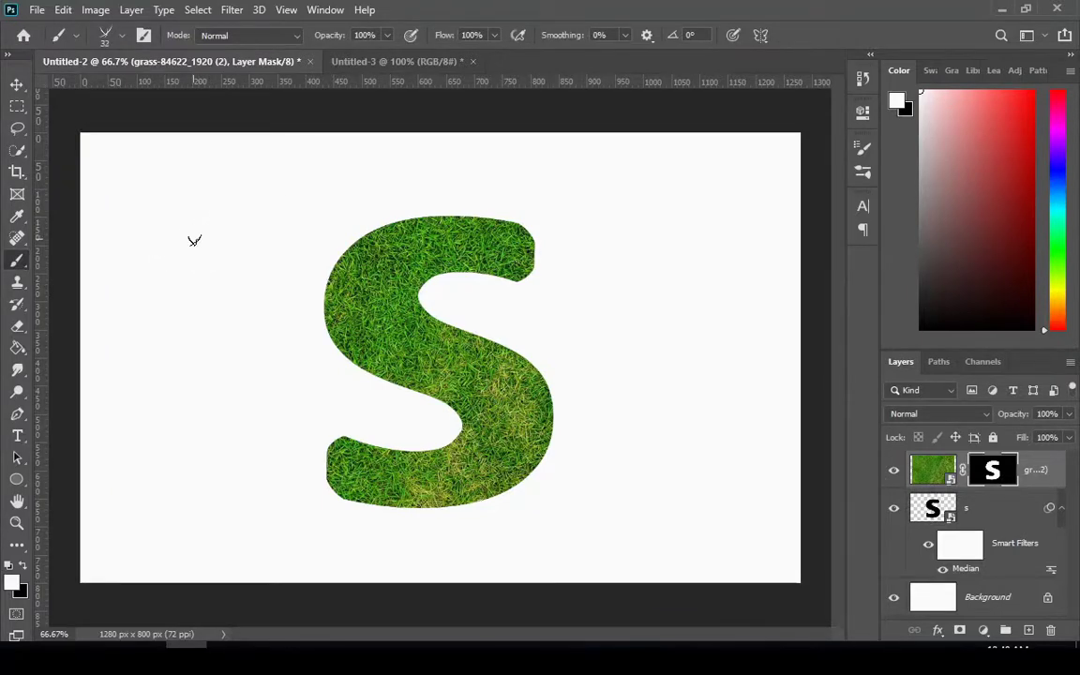
pyautogui.click(105, 35)
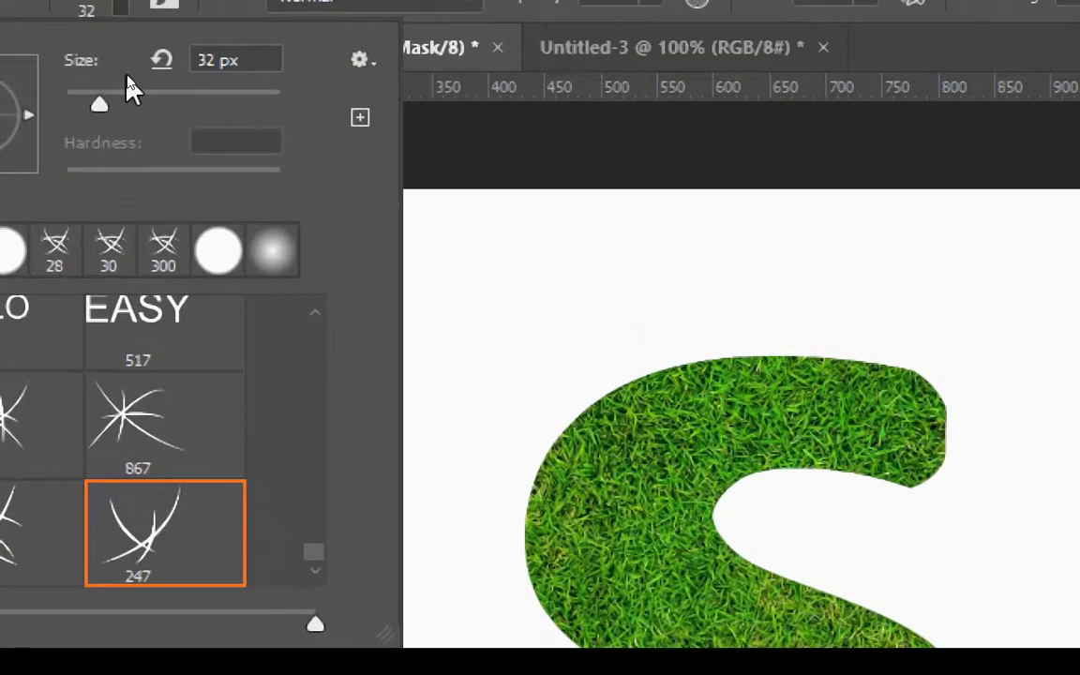
pyautogui.doubleClick(241, 59)
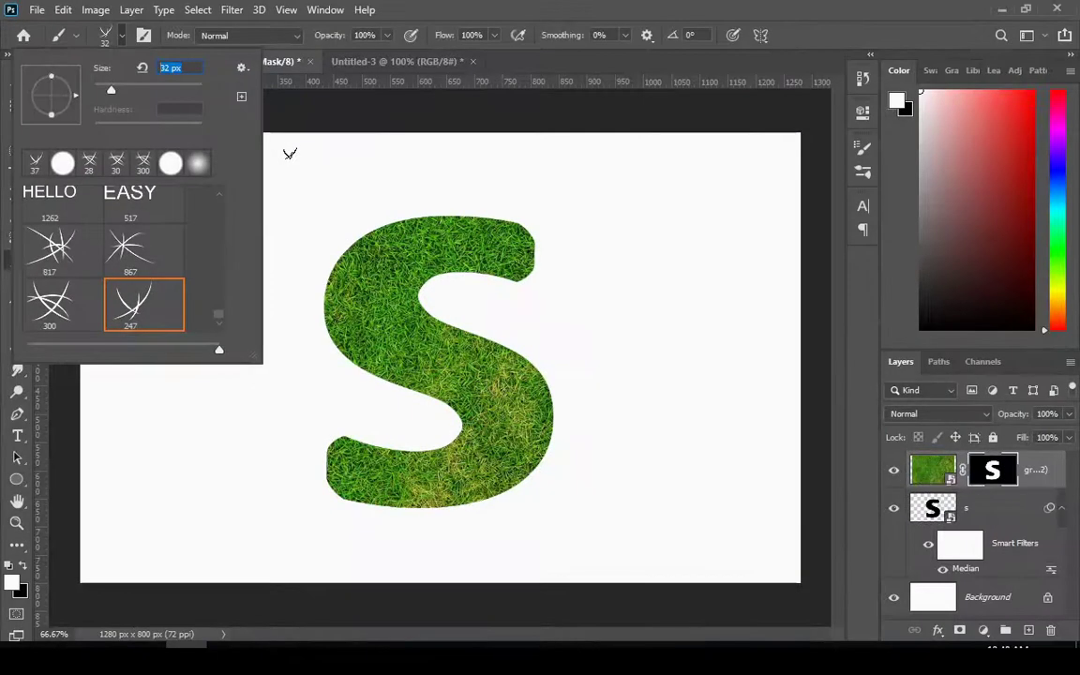
pyautogui.press('Return')
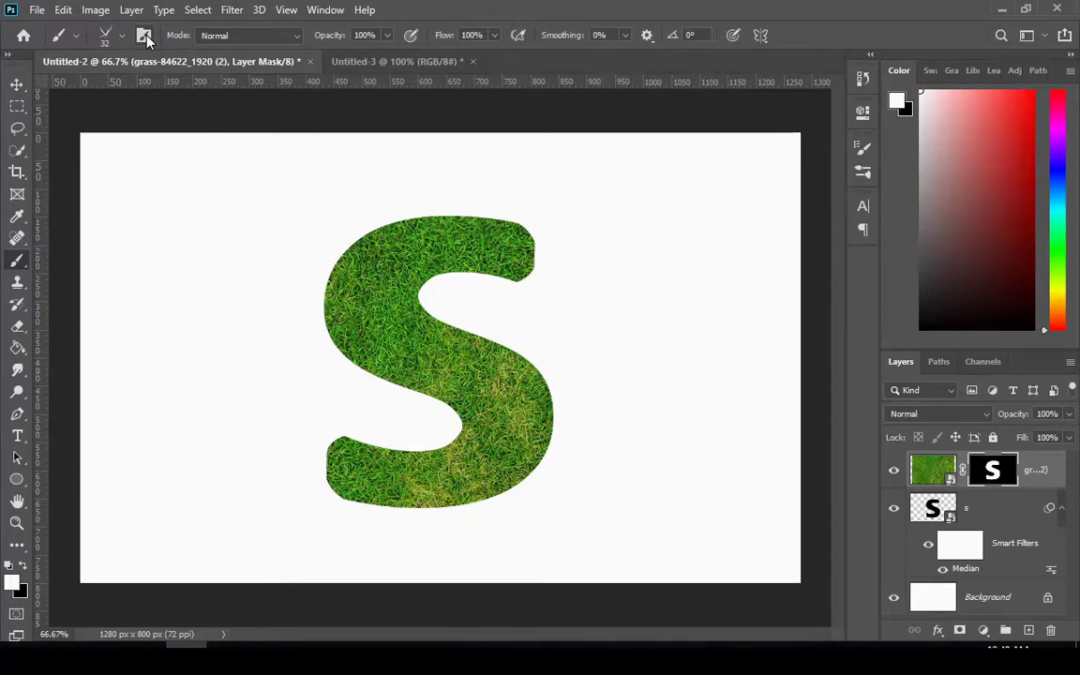
pyautogui.click(144, 36)
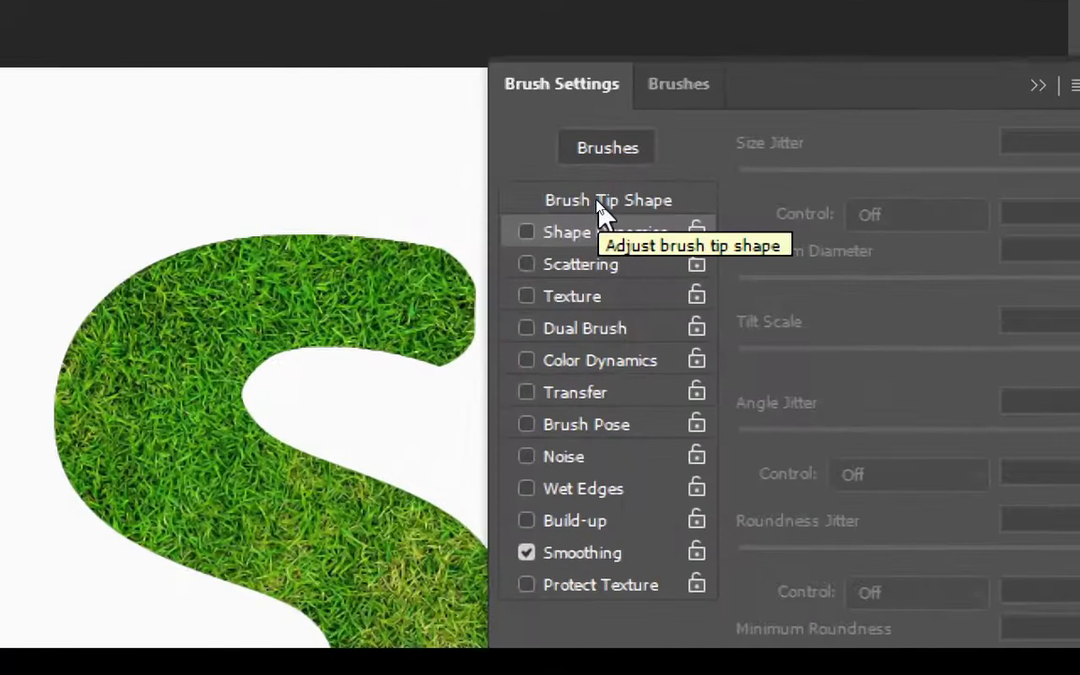
# Step: Set the brush tip spacing to 1%
pyautogui.click(600, 209)
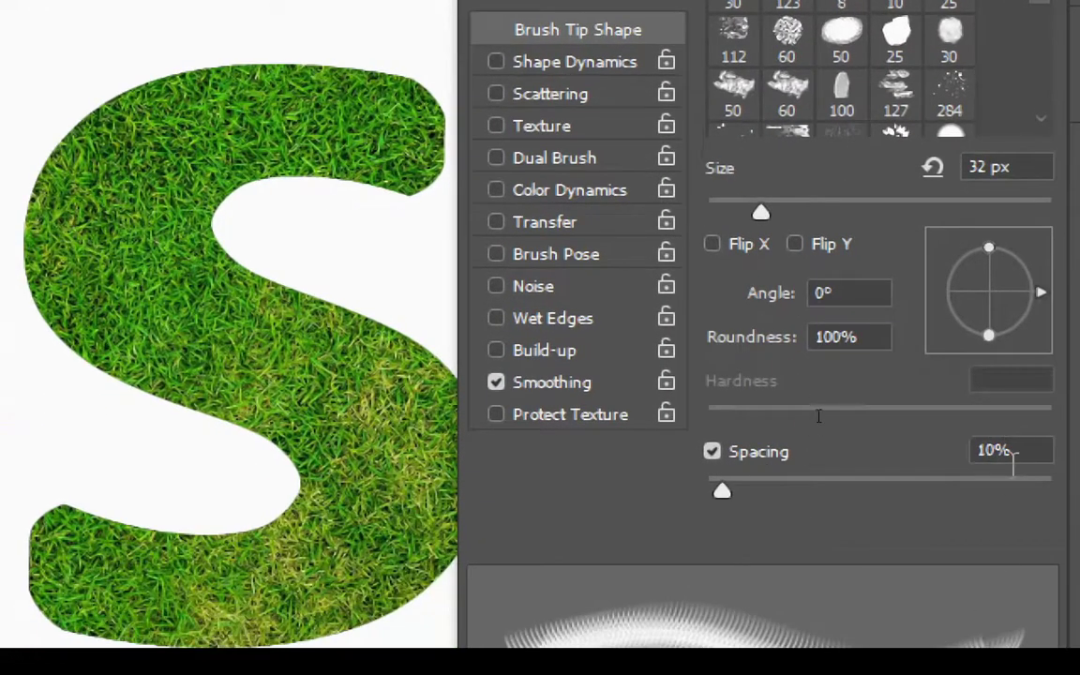
pyautogui.moveTo(1009, 553); pyautogui.dragTo(942, 565)
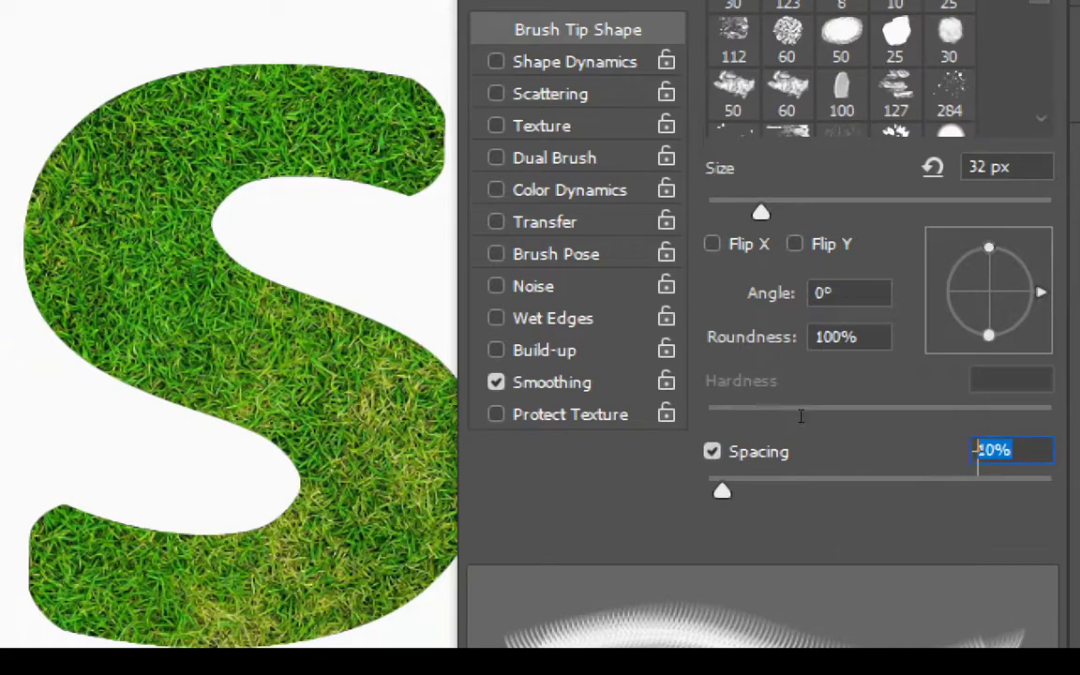
pyautogui.write('1')
pyautogui.press('Return')
pyautogui.press('Return')
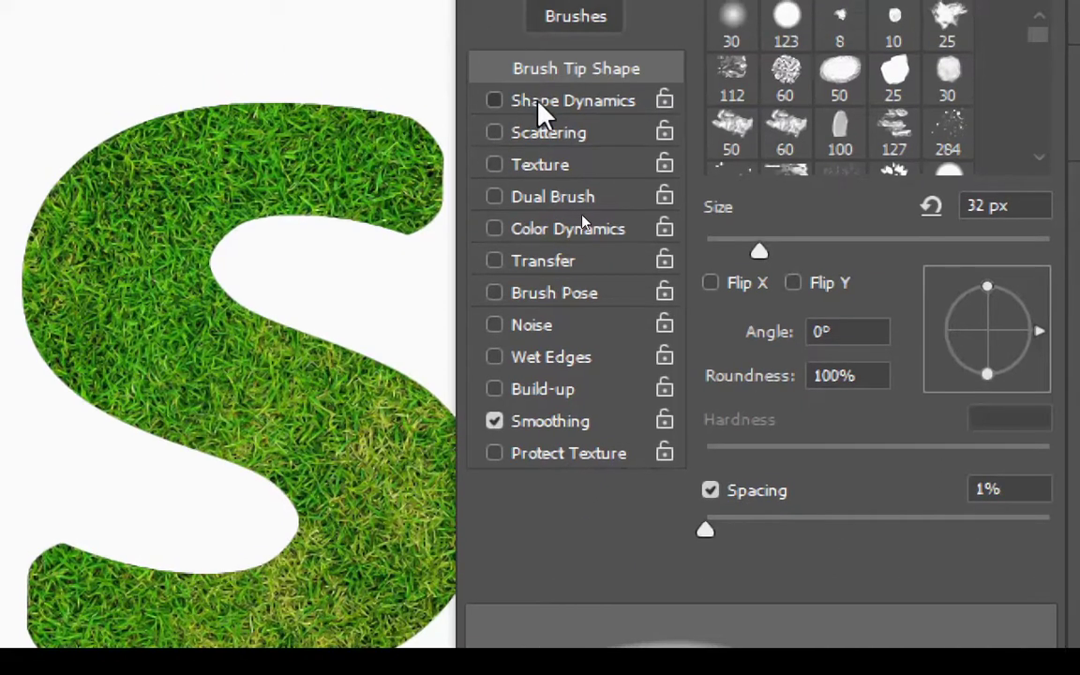
# Step: Enable Shape Dynamics with Size, Angle and Roundness Jitter all at 100%
pyautogui.click(549, 102)
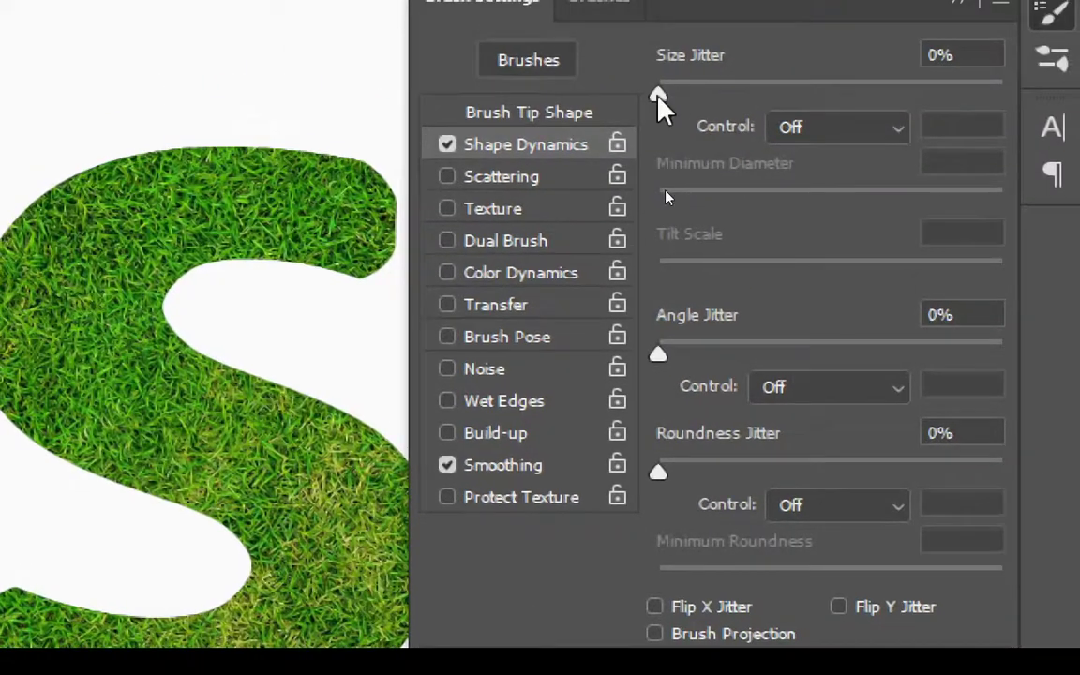
pyautogui.moveTo(659, 97); pyautogui.dragTo(1015, 105)
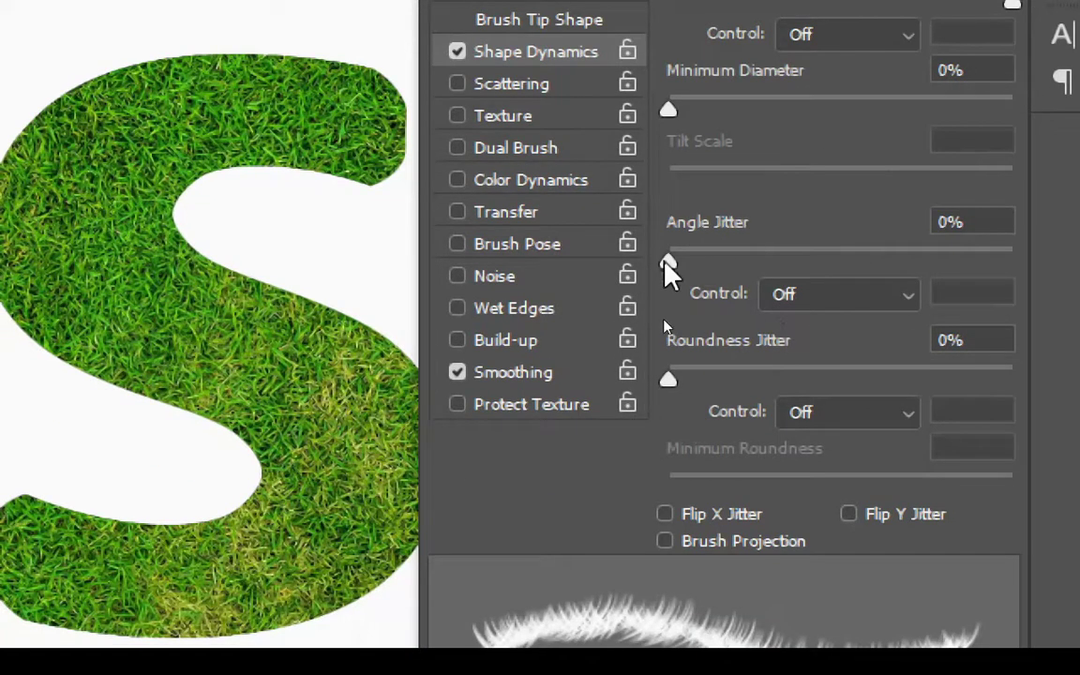
pyautogui.moveTo(667, 263); pyautogui.dragTo(1038, 277)
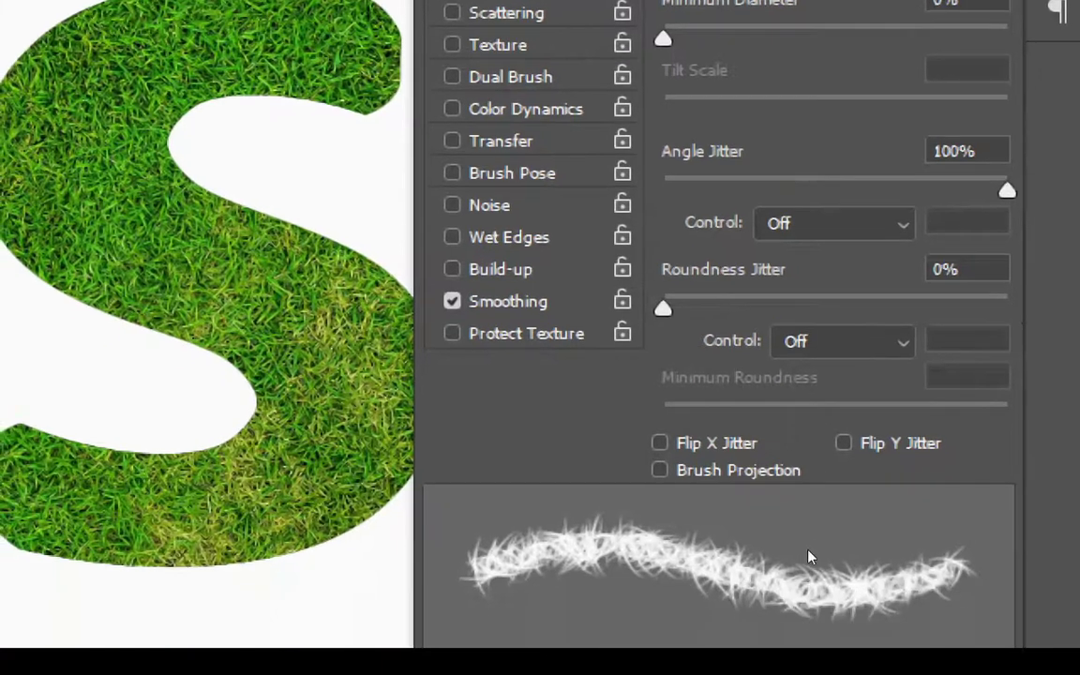
pyautogui.moveTo(662, 313); pyautogui.dragTo(1012, 317)
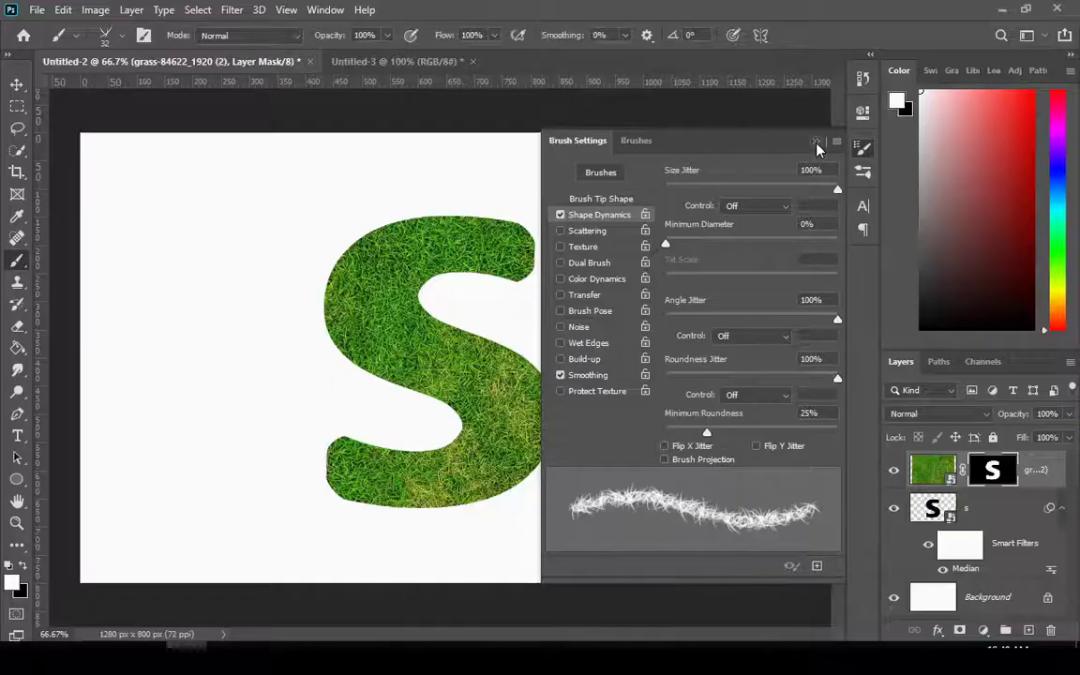
pyautogui.click(814, 141)
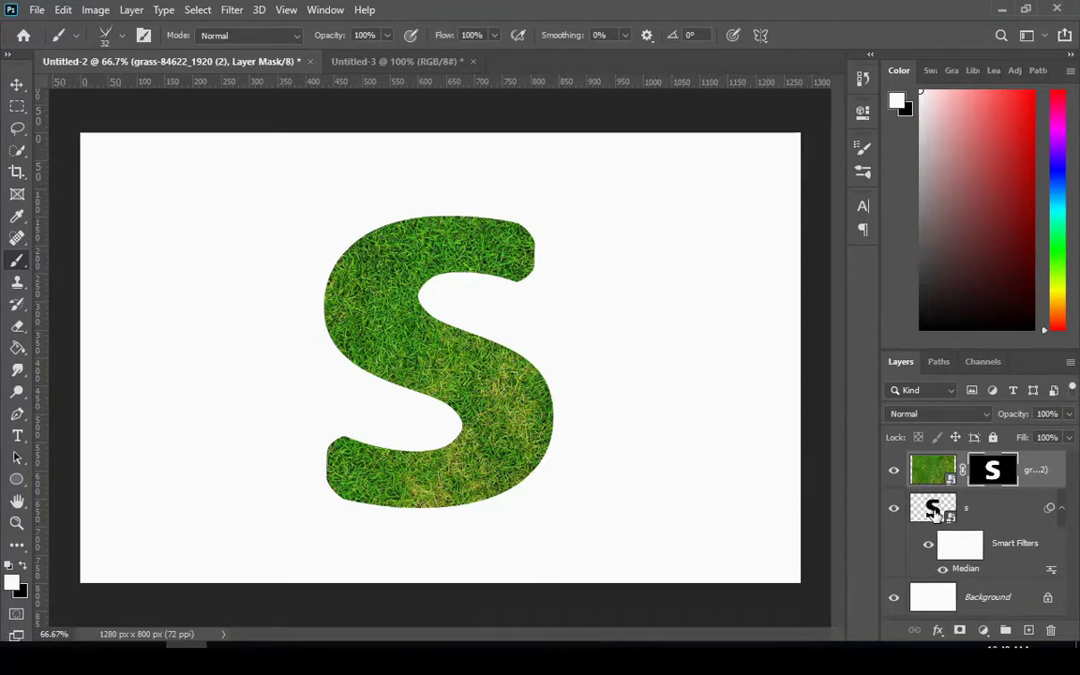
# Step: Load the S layer as a selection and turn it into a work path at 1.0 px tolerance
pyautogui.keyDown('ctrl'); pyautogui.click(935, 516); pyautogui.keyUp('ctrl')
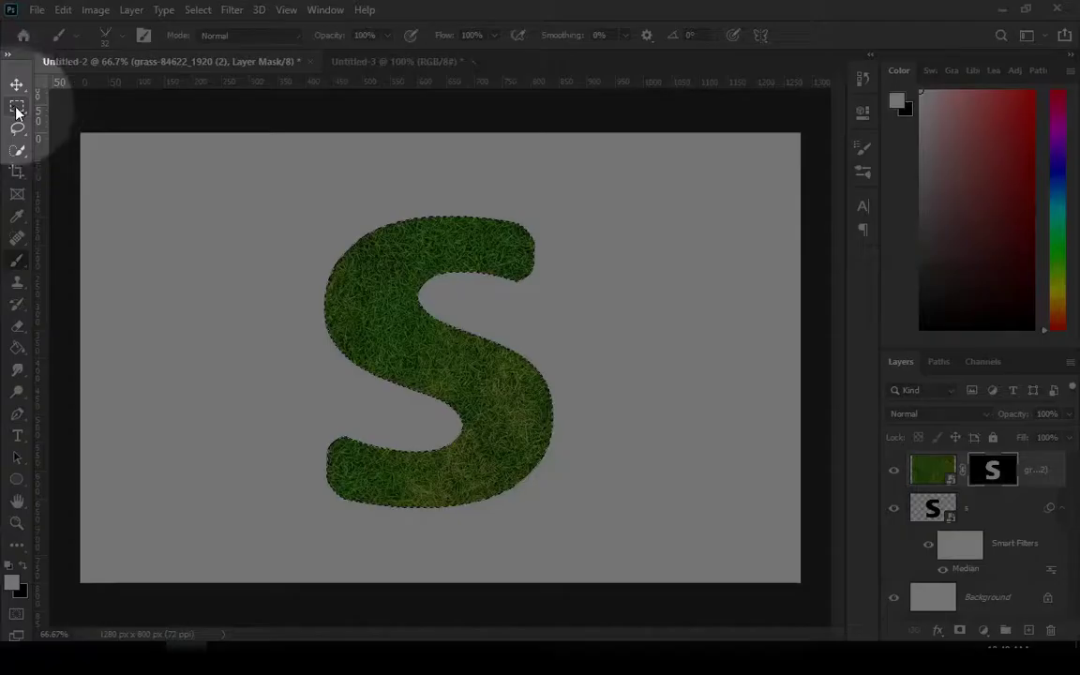
pyautogui.click(17, 107)
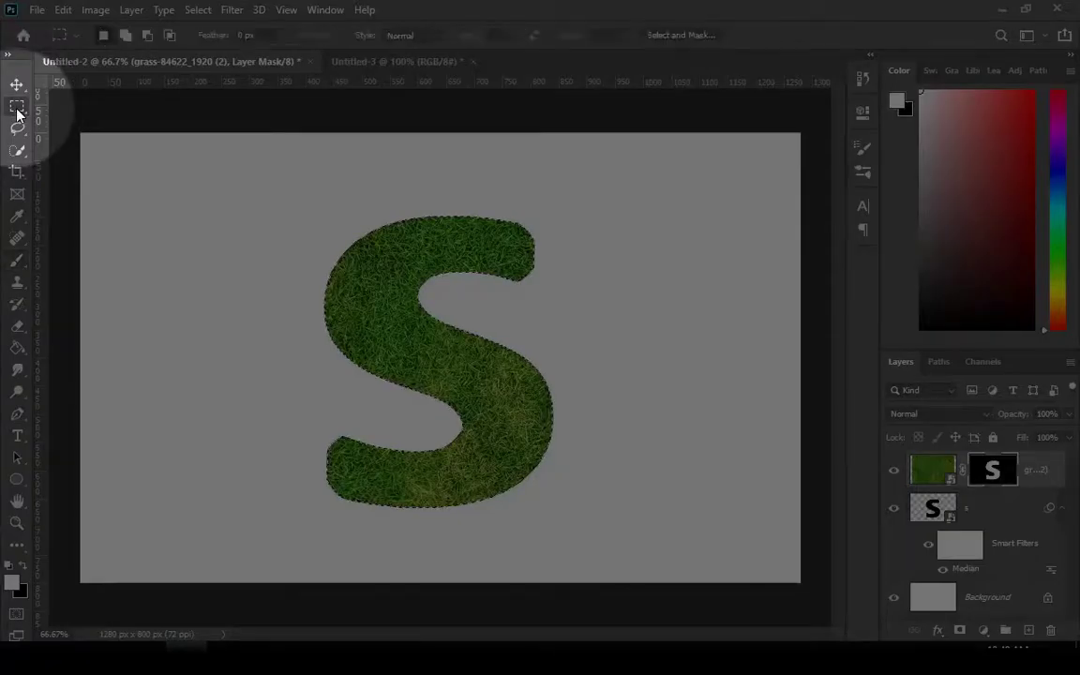
pyautogui.rightClick(366, 332)
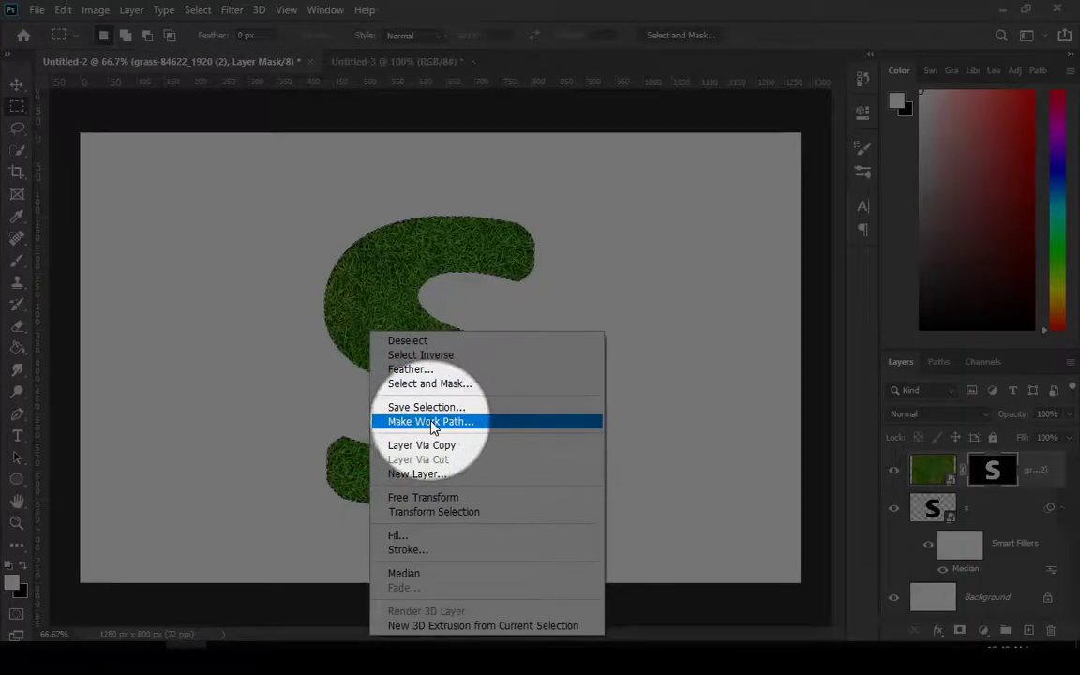
pyautogui.click(409, 423)
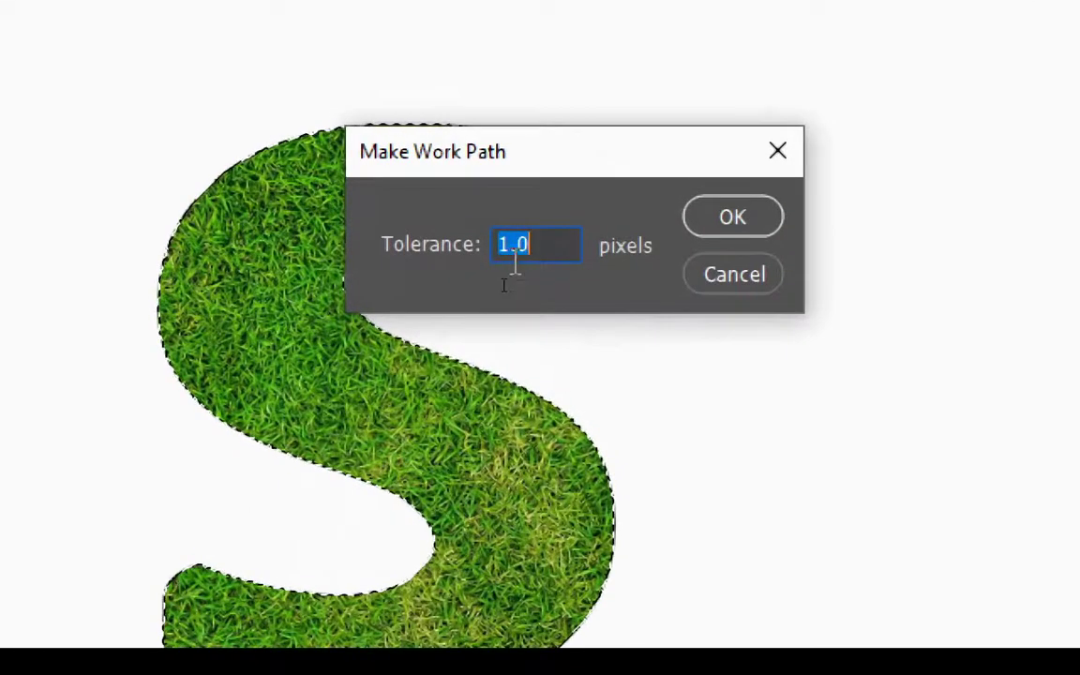
pyautogui.click(559, 246)
pyautogui.moveTo(558, 246); pyautogui.dragTo(481, 251)
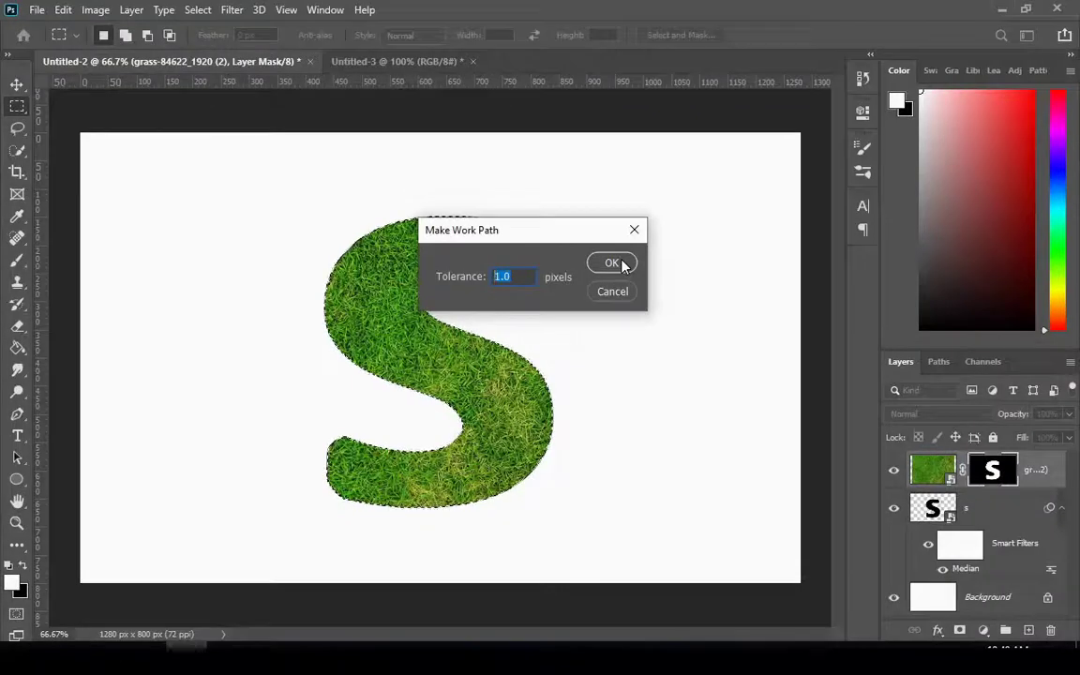
pyautogui.click(621, 262)
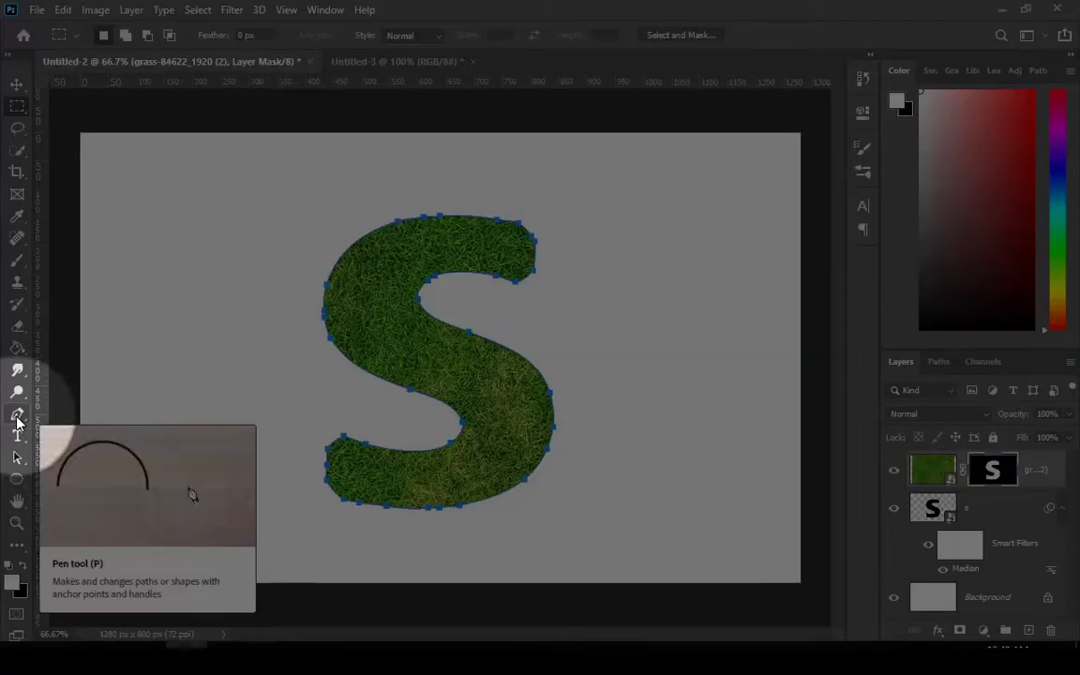
# Step: Stroke the S work path with the grass Brush, then hide the path
pyautogui.click(18, 415)
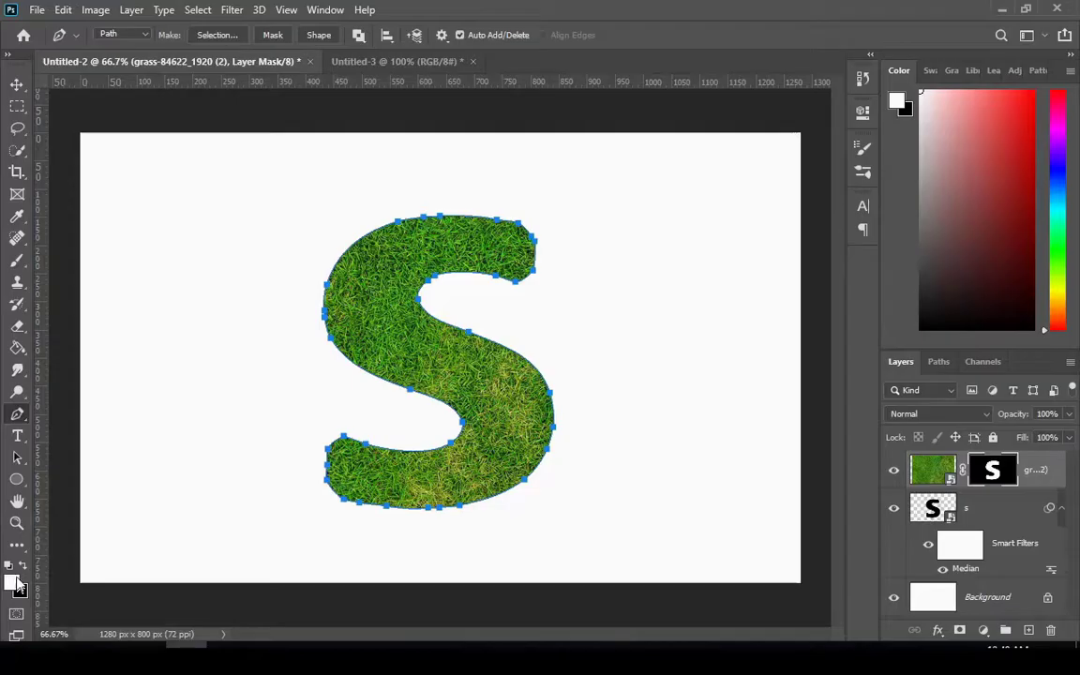
pyautogui.rightClick(466, 475)
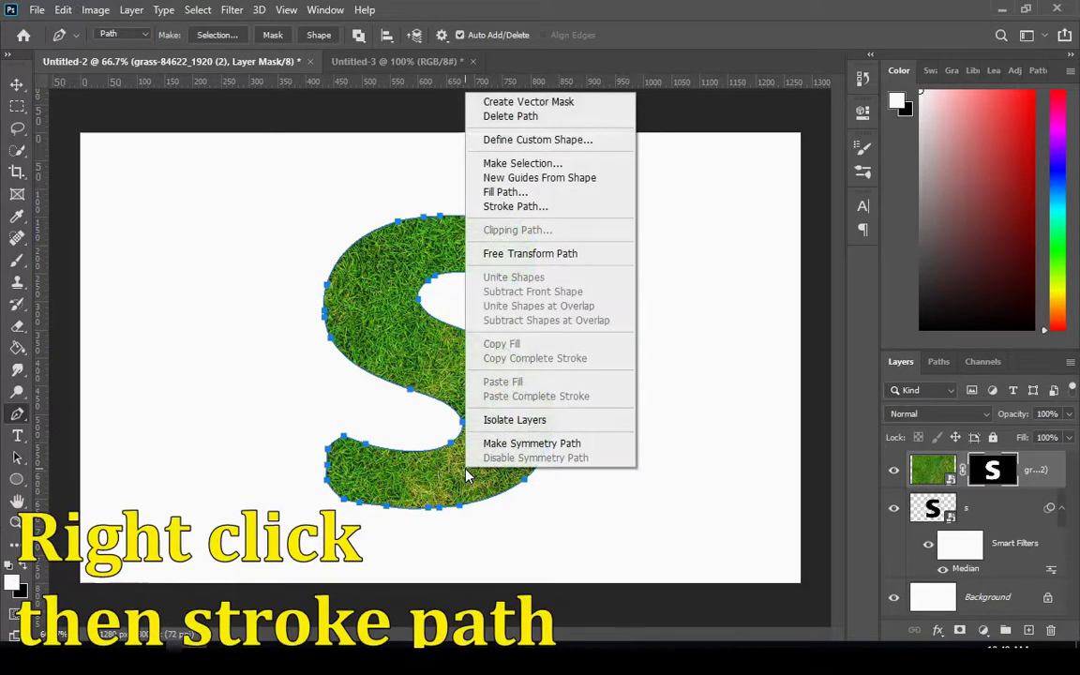
pyautogui.click(523, 208)
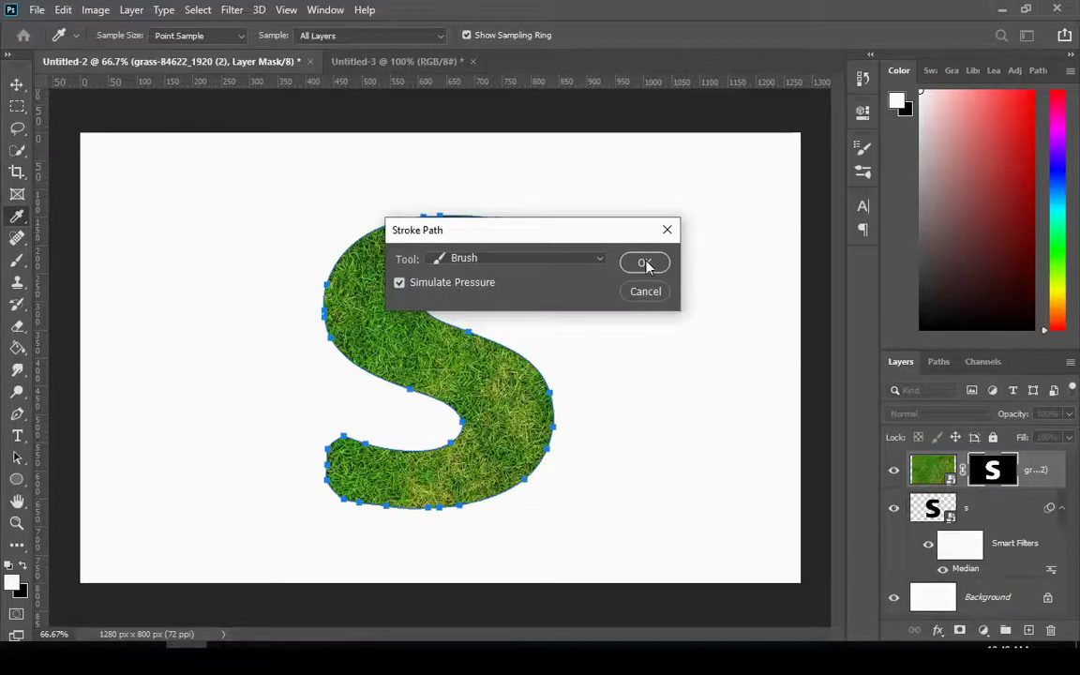
pyautogui.click(645, 263)
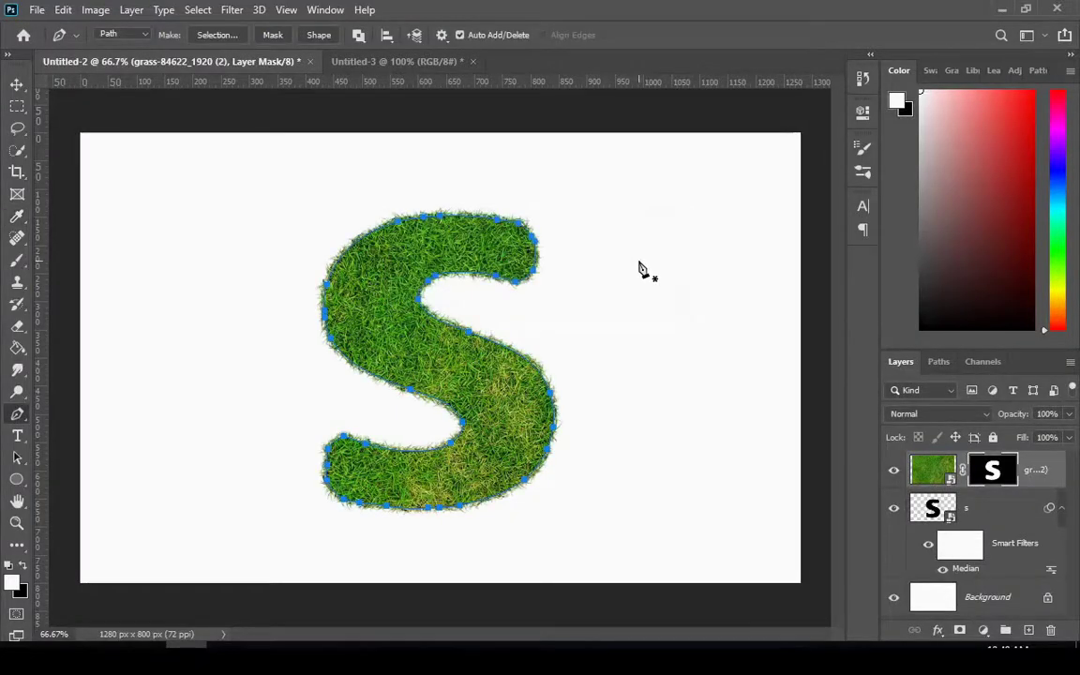
pyautogui.press('Return')
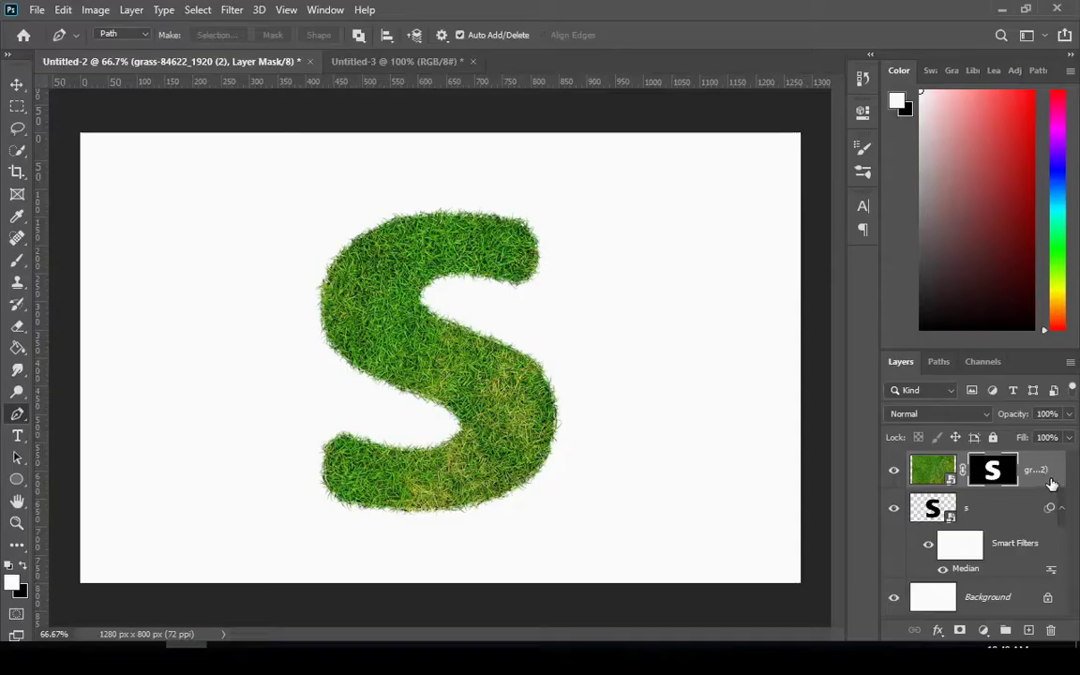
pyautogui.rightClick(1052, 484)
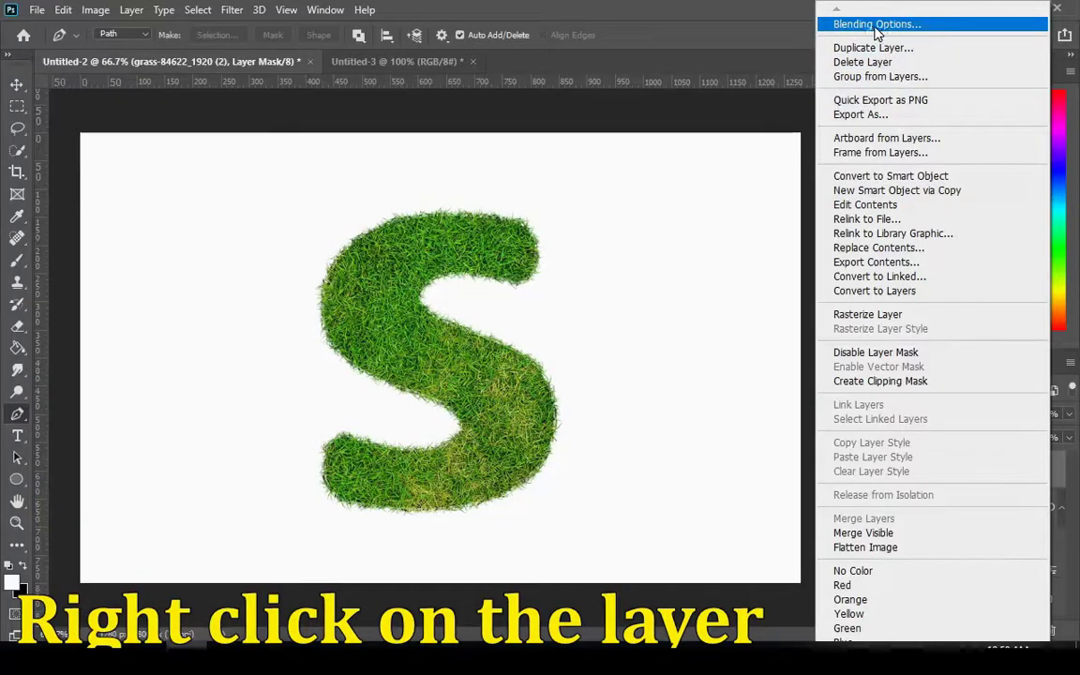
# Step: In Blending Options, enable Bevel & Emboss with Depth 709%, Size 38 px and Soften 16 px
pyautogui.click(838, 26)
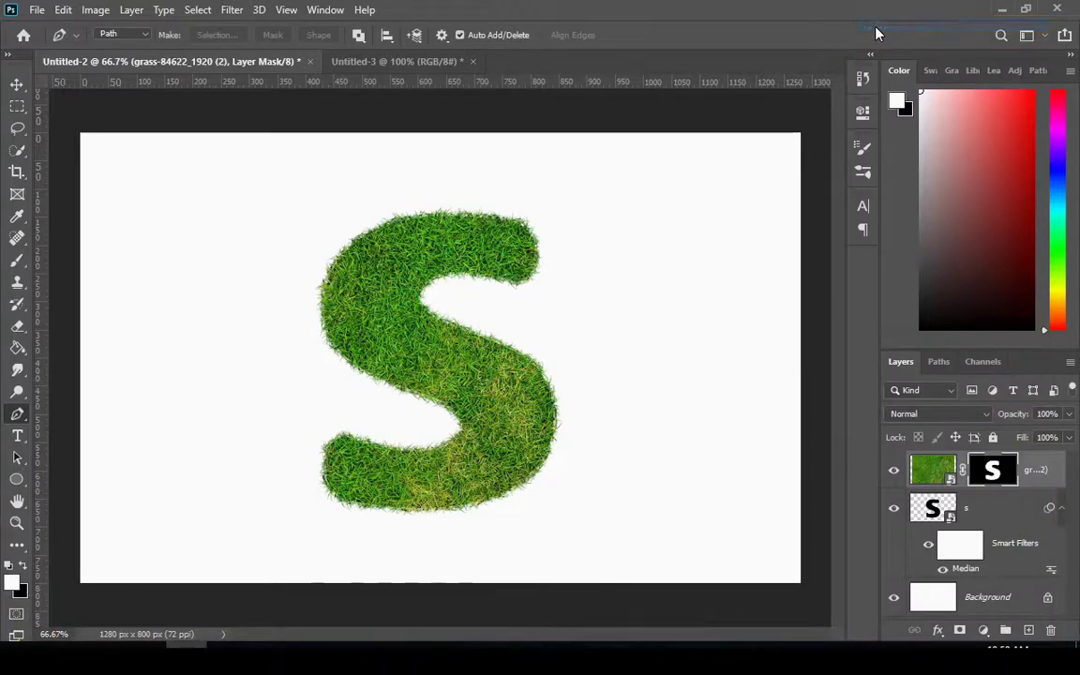
pyautogui.moveTo(736, 183); pyautogui.dragTo(911, 128)
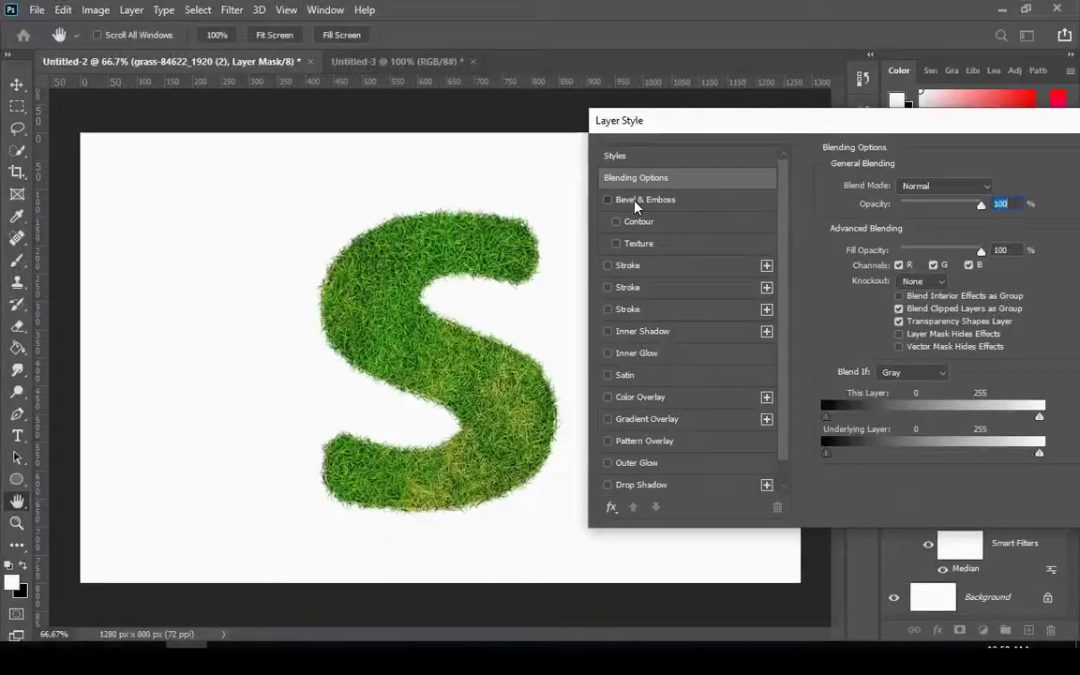
pyautogui.click(634, 202)
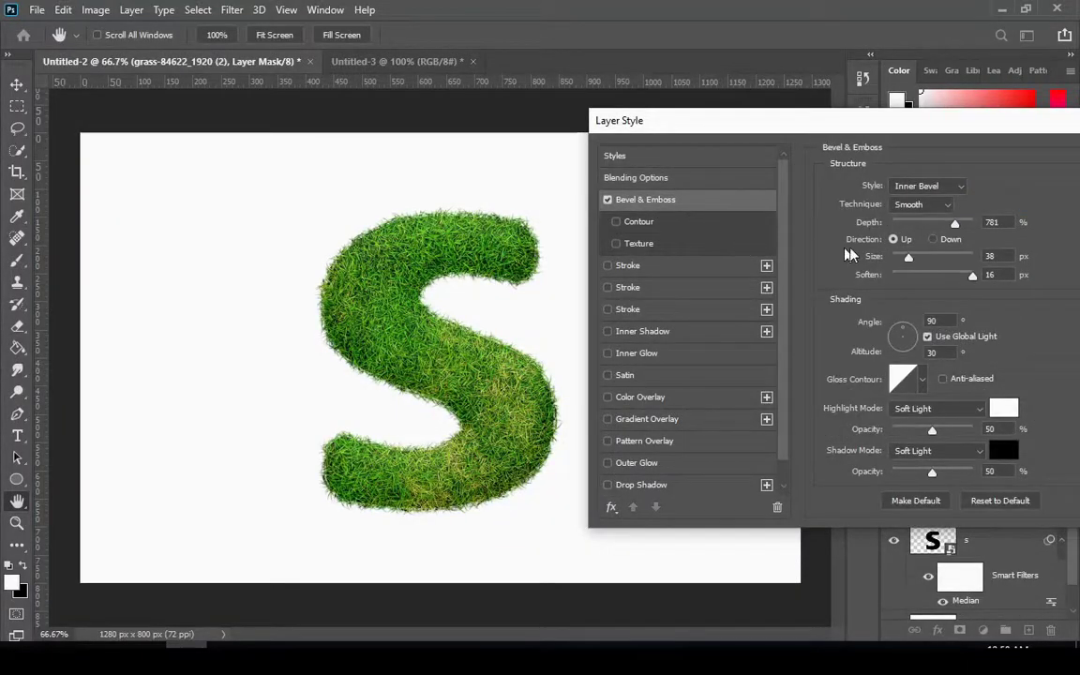
pyautogui.moveTo(956, 223); pyautogui.dragTo(952, 224)
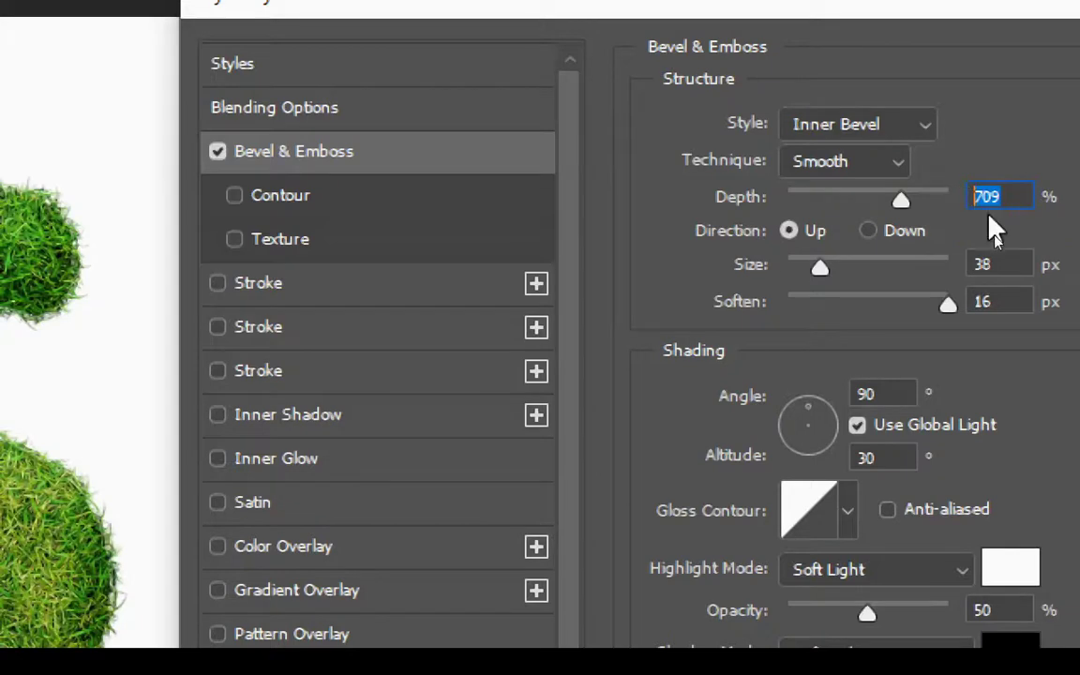
pyautogui.click(1011, 265)
pyautogui.click(1012, 301)
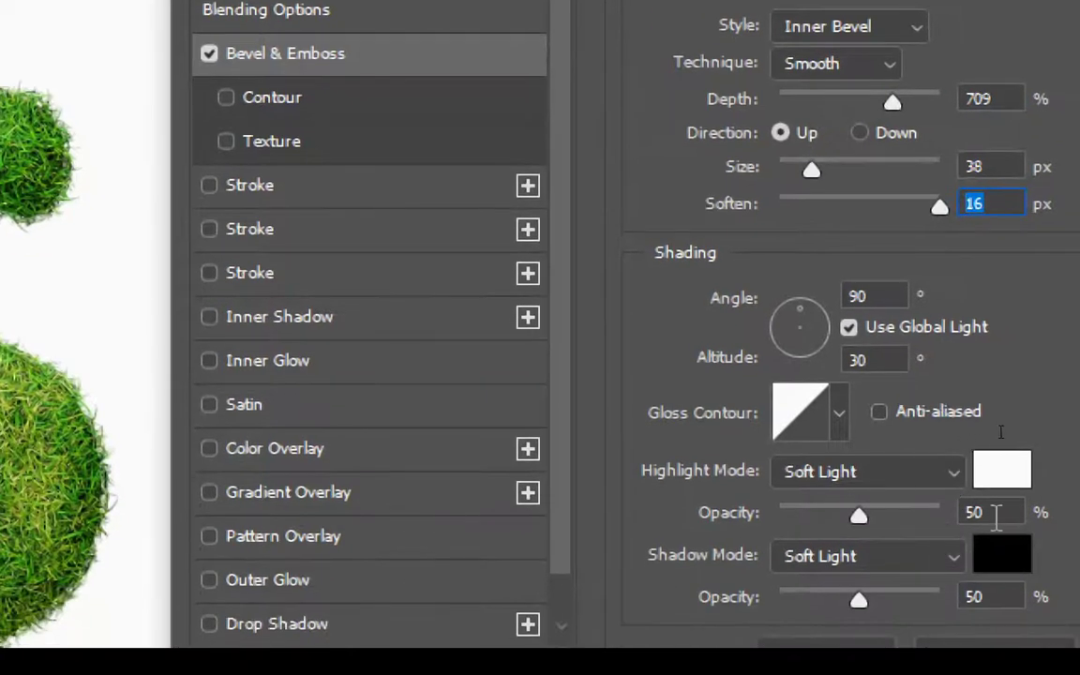
pyautogui.click(986, 513)
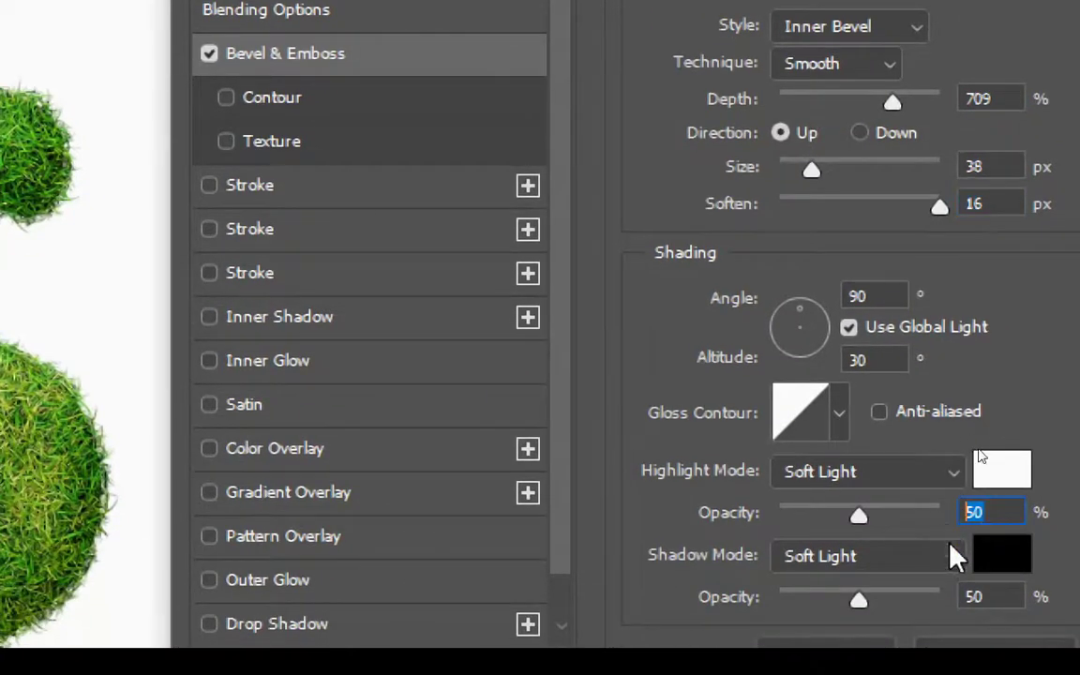
pyautogui.click(999, 600)
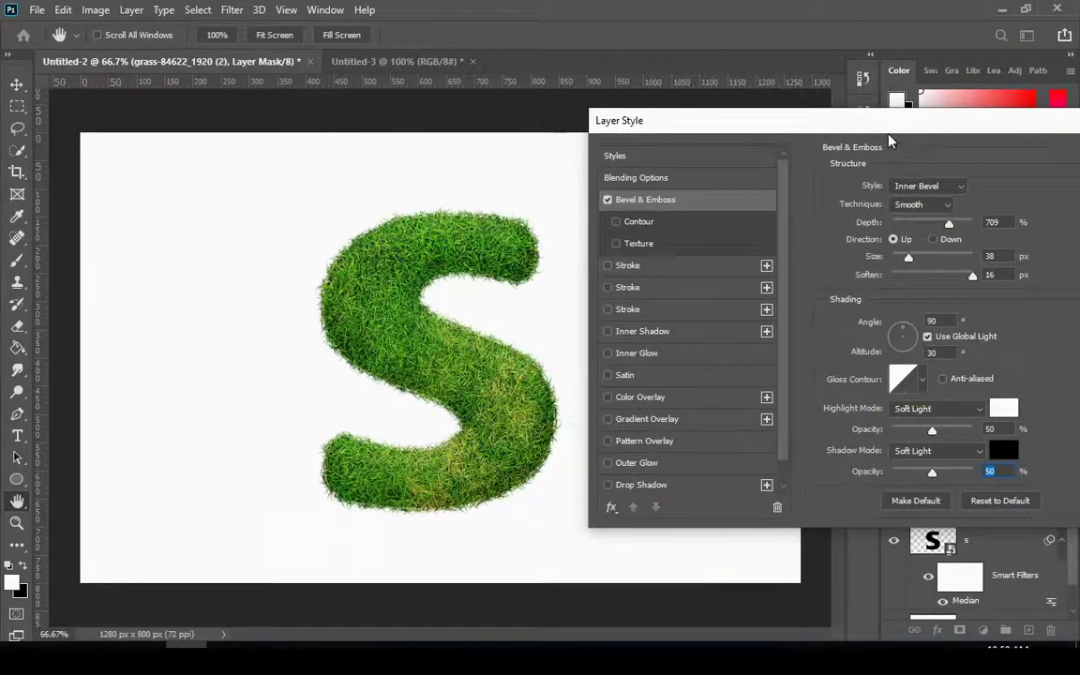
pyautogui.moveTo(881, 117); pyautogui.dragTo(665, 114)
pyautogui.click(965, 143)
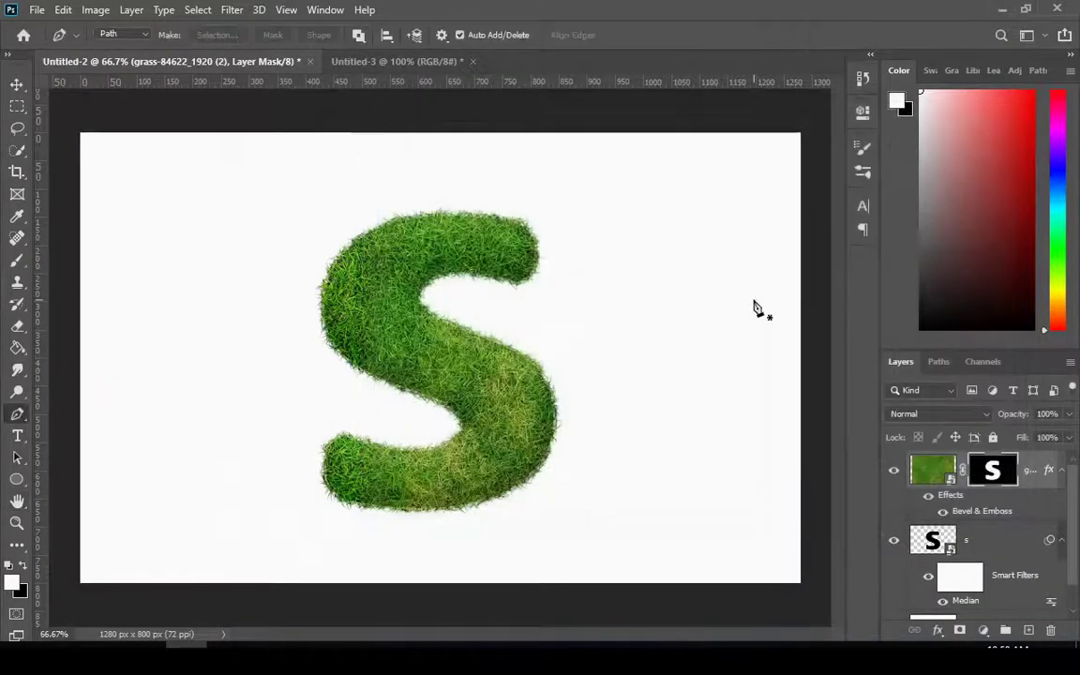